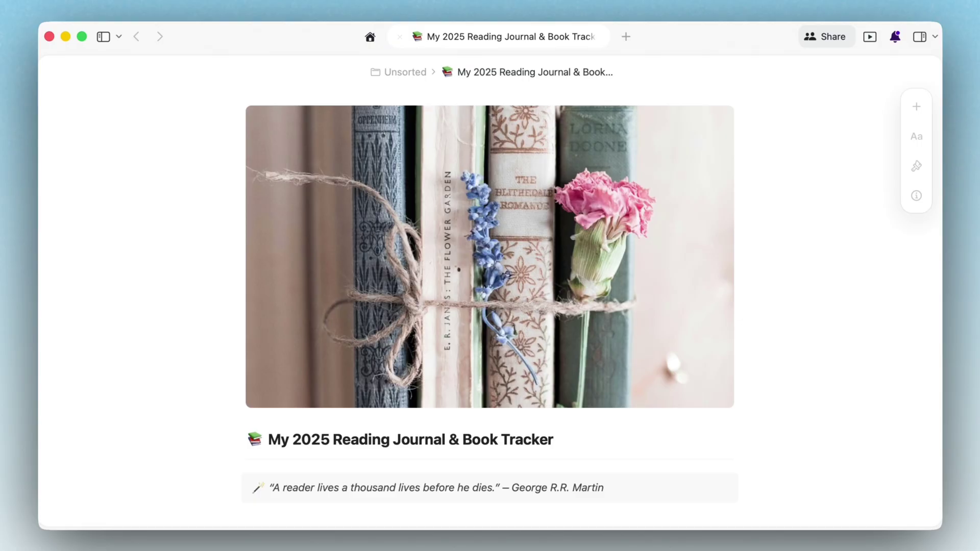
Step: Bring up the reading journal's Style panel showing Original style, Line separators and System font
scroll(490, 288, down, 15)
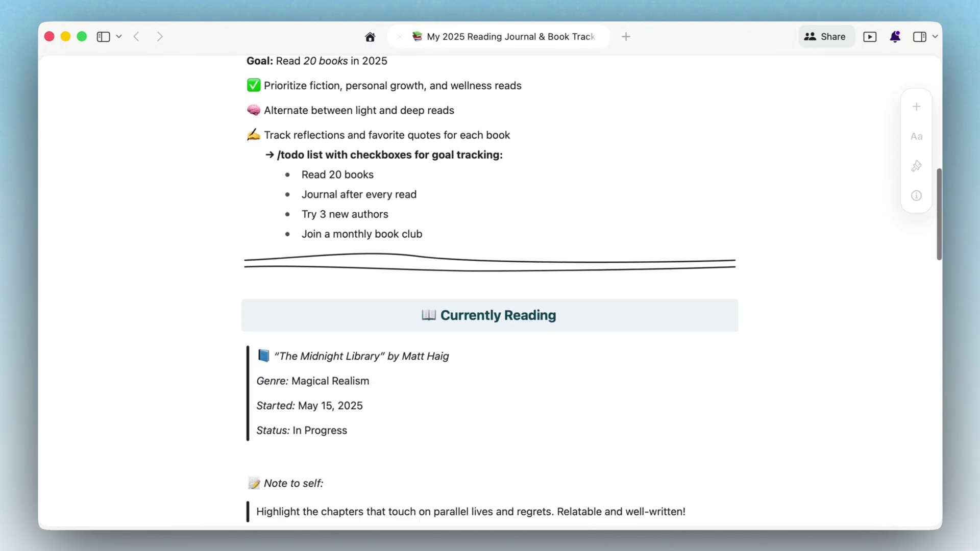
scroll(490, 288, down, 15)
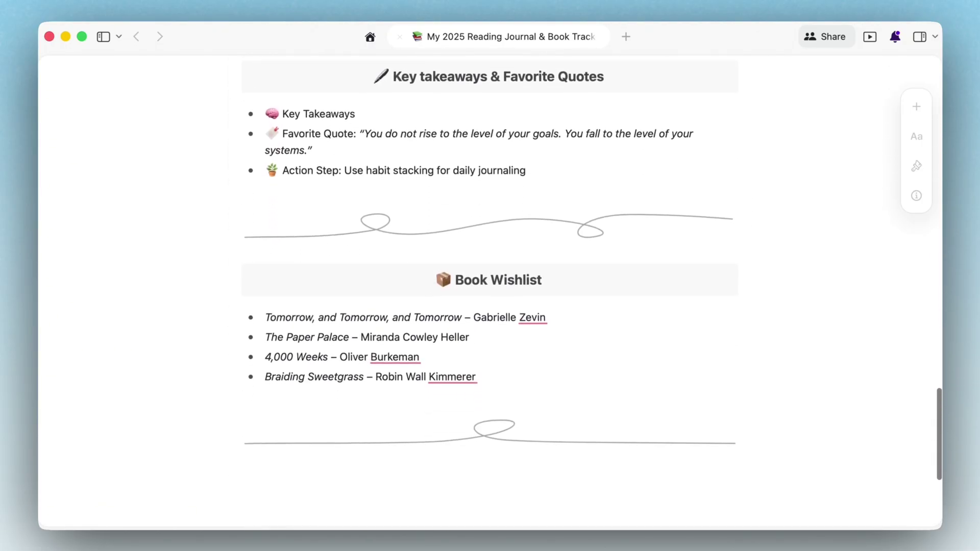
scroll(825, 312, up, 20)
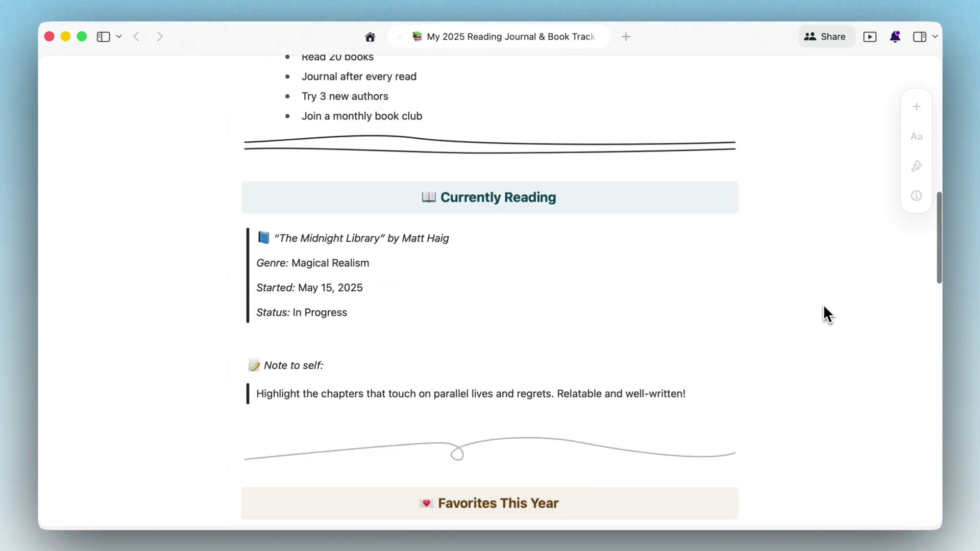
scroll(823, 306, up, 5)
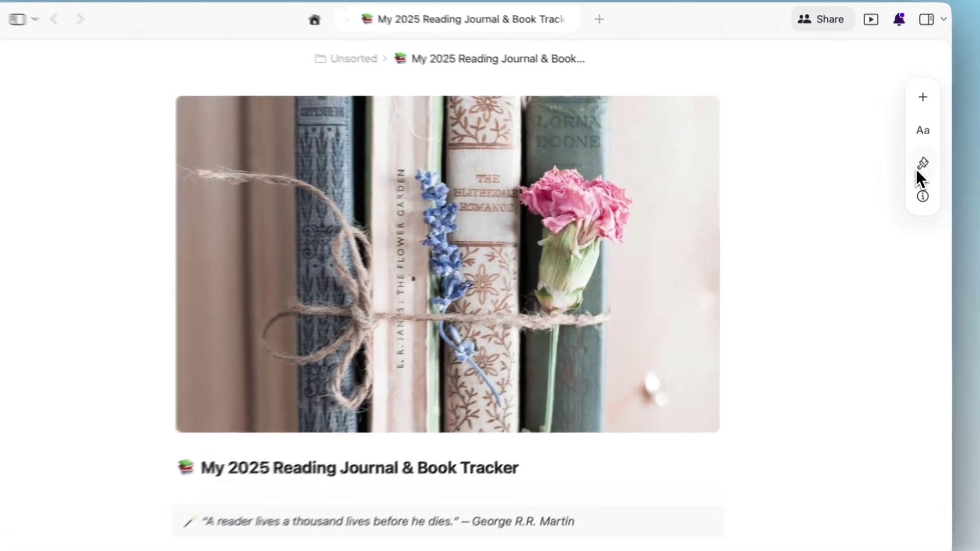
click(916, 166)
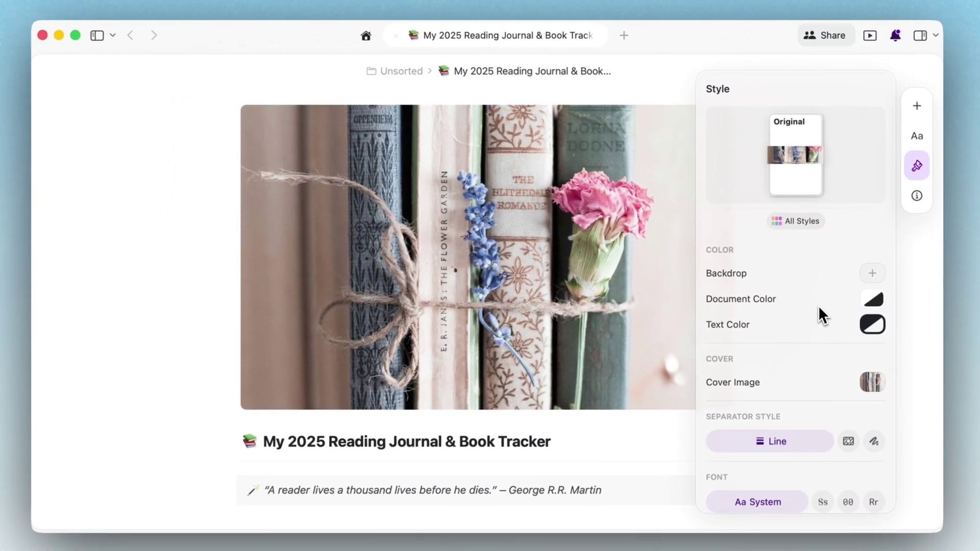
scroll(810, 375, down, 1)
scroll(819, 302, down, 1)
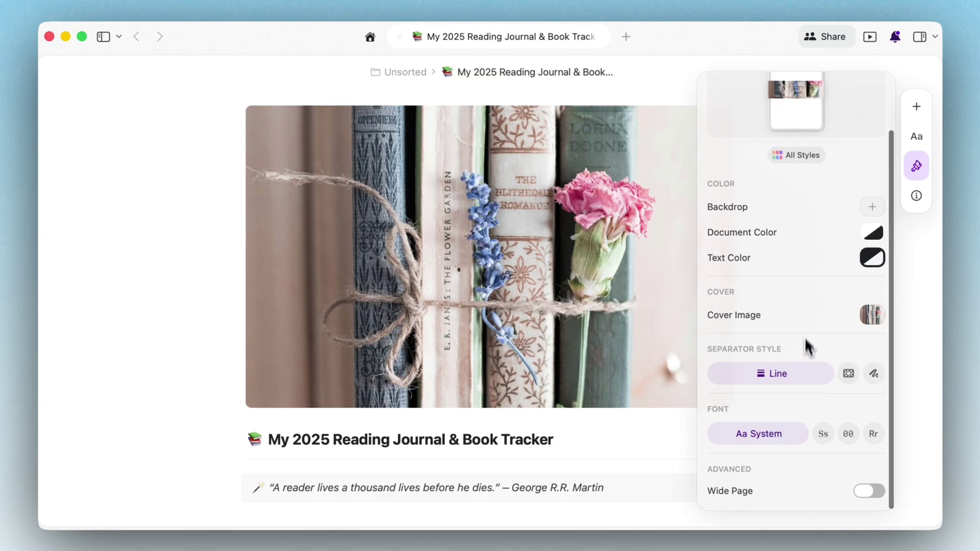
scroll(804, 249, up, 3)
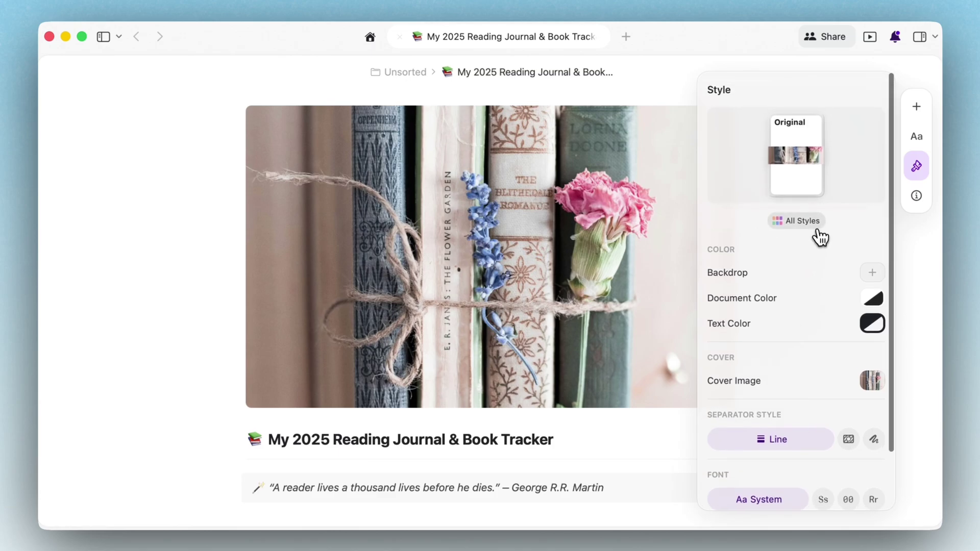
click(802, 223)
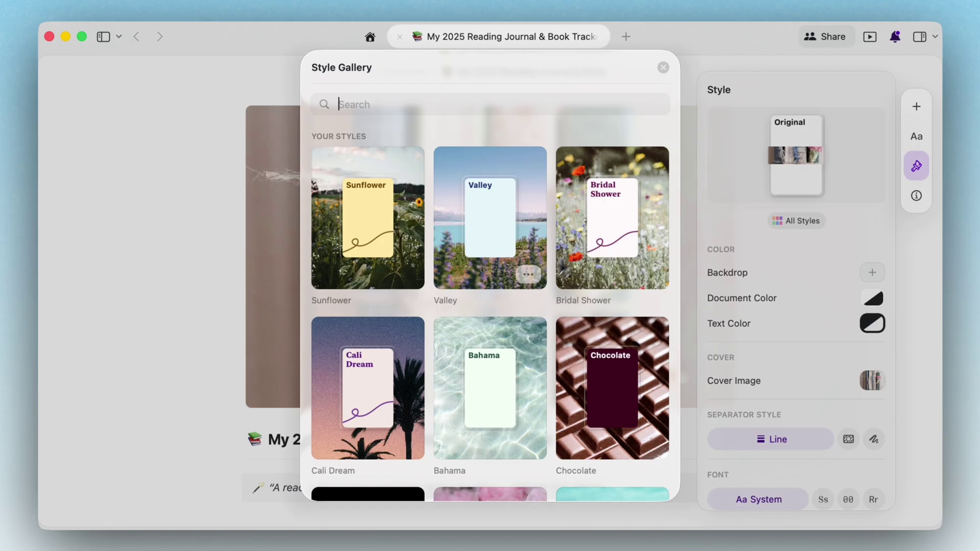
scroll(525, 306, down, 5)
scroll(525, 305, down, 15)
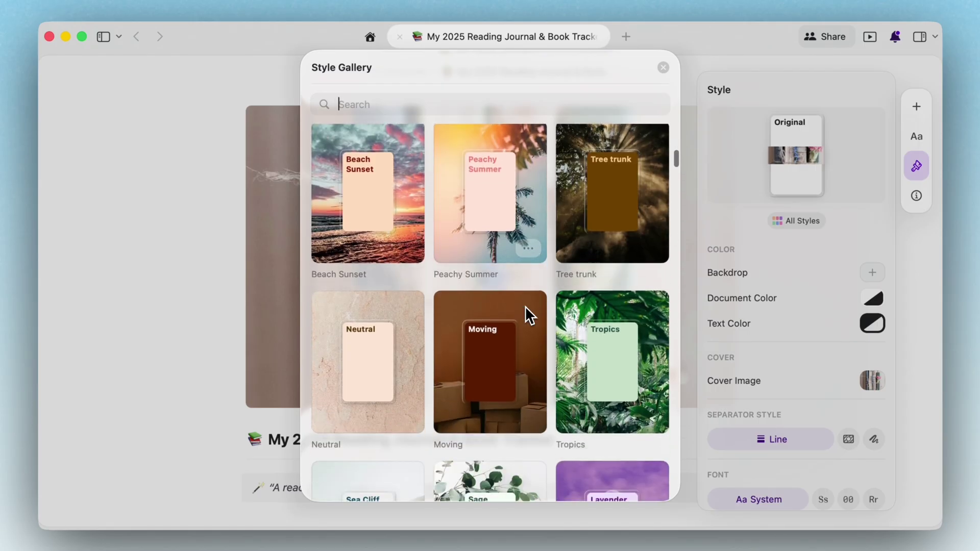
scroll(524, 305, down, 20)
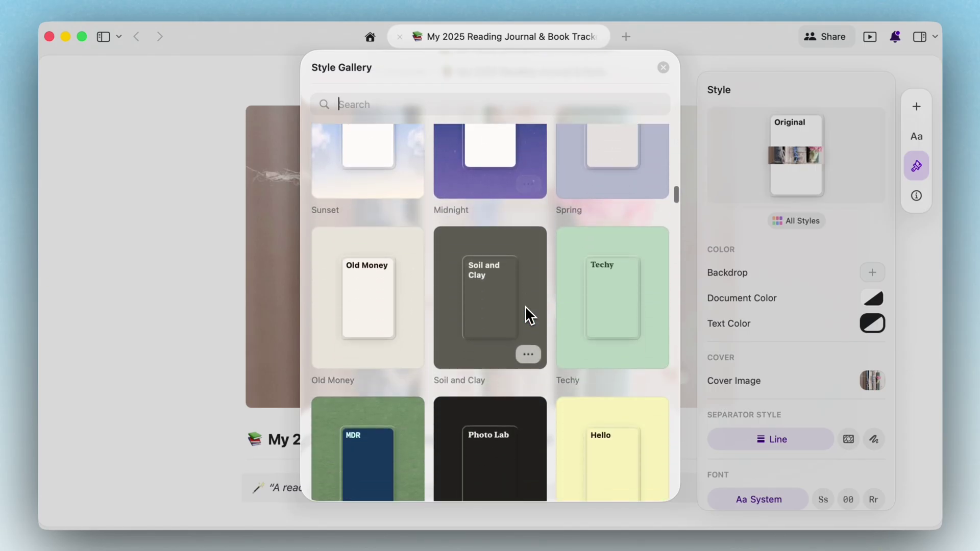
scroll(525, 305, down, 15)
scroll(524, 305, down, 3)
scroll(525, 305, up, 20)
scroll(524, 305, up, 5)
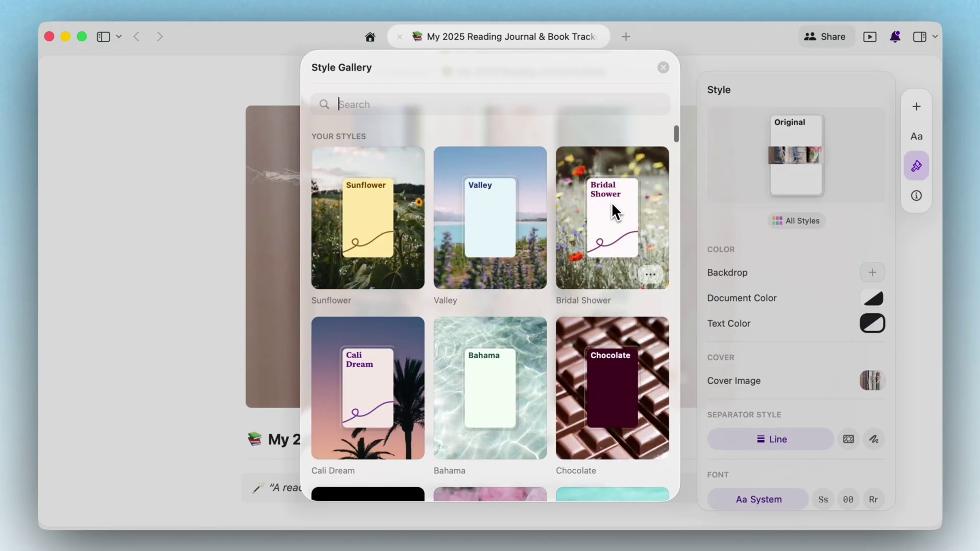
Step: Set the page backdrop to the Unsplash teacup-and-book photo from a 'books and flowers' search
click(663, 69)
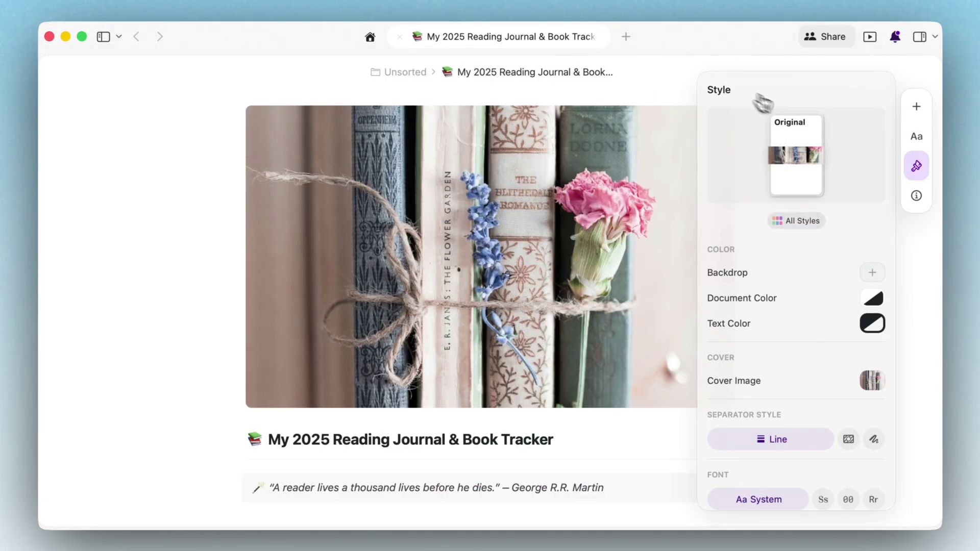
click(875, 277)
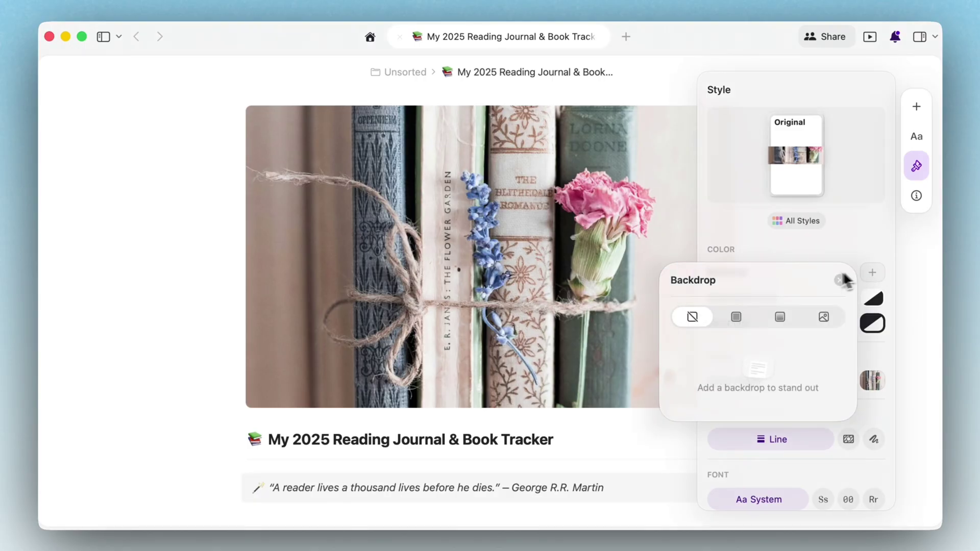
click(746, 321)
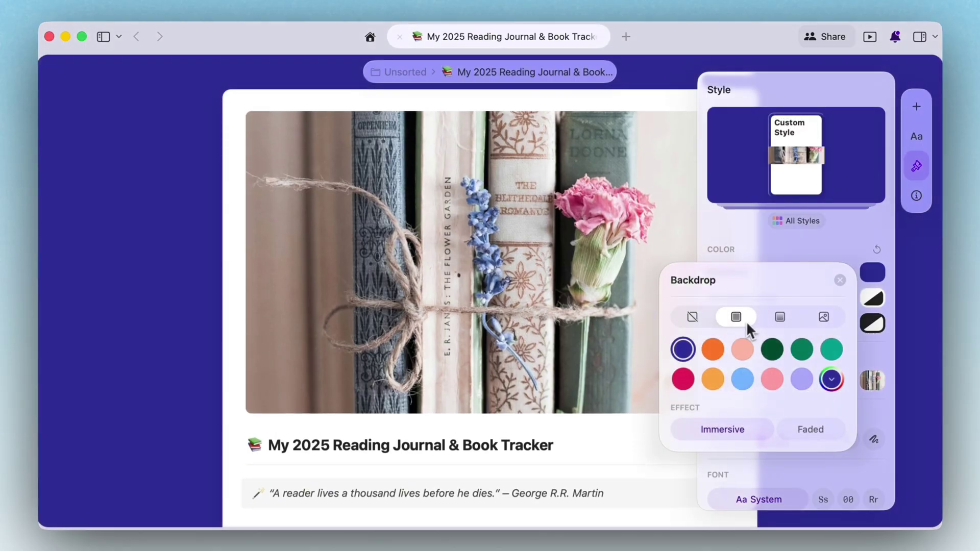
click(784, 315)
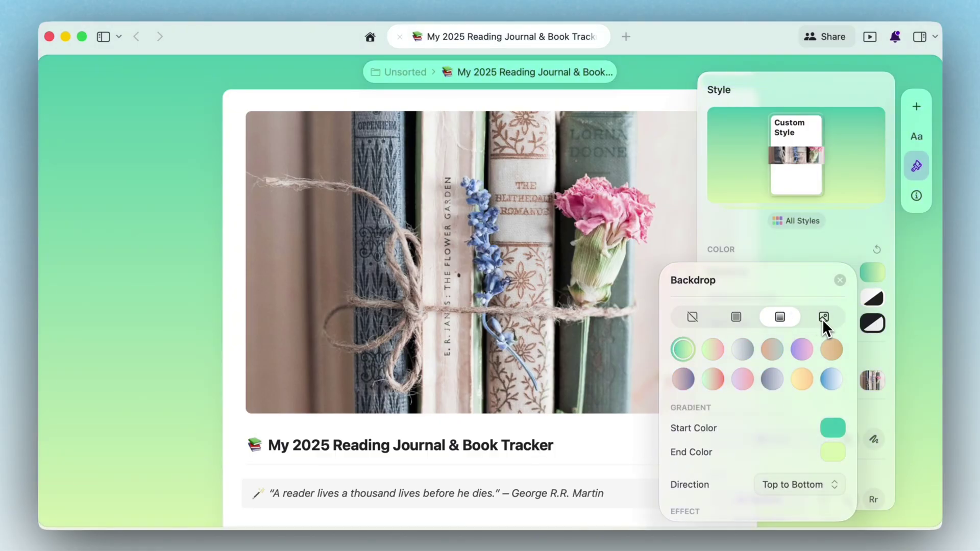
click(823, 318)
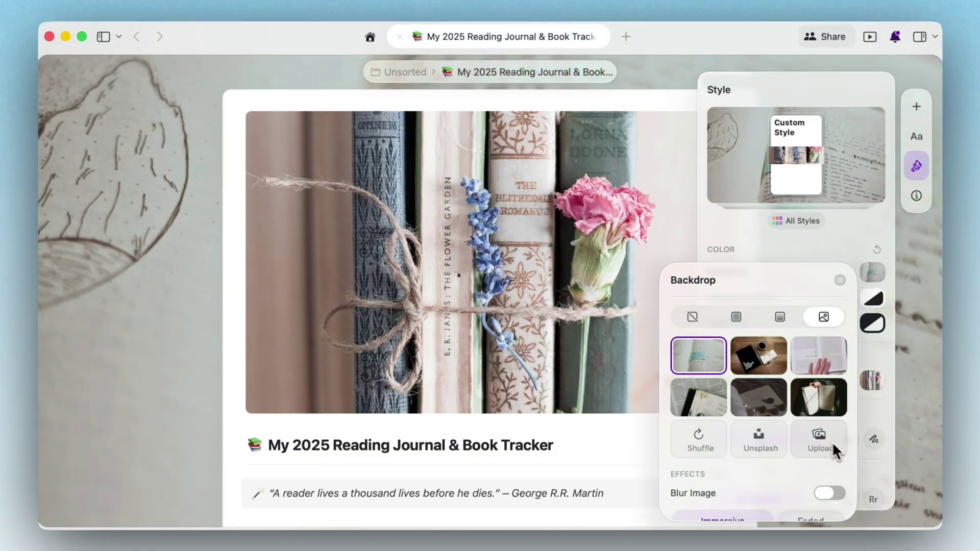
click(761, 443)
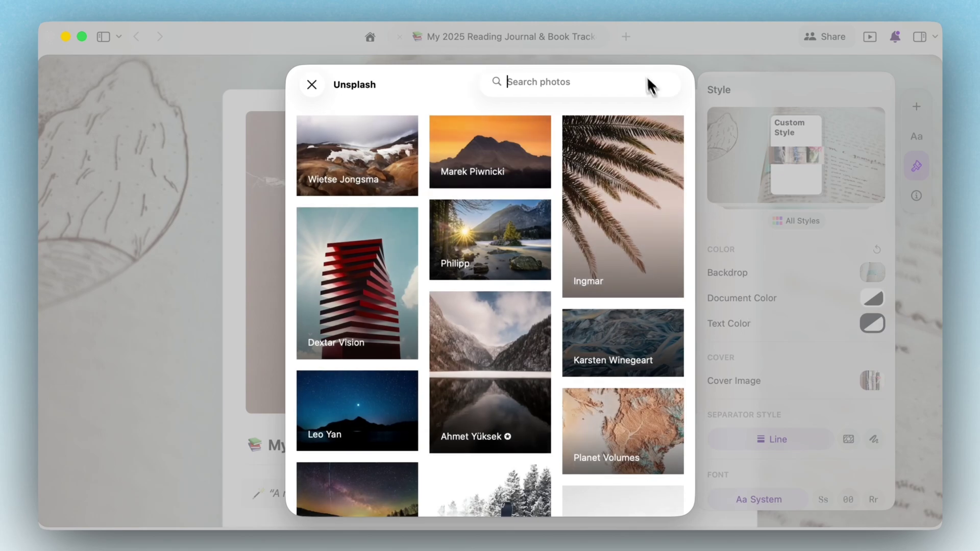
text(books and fl)
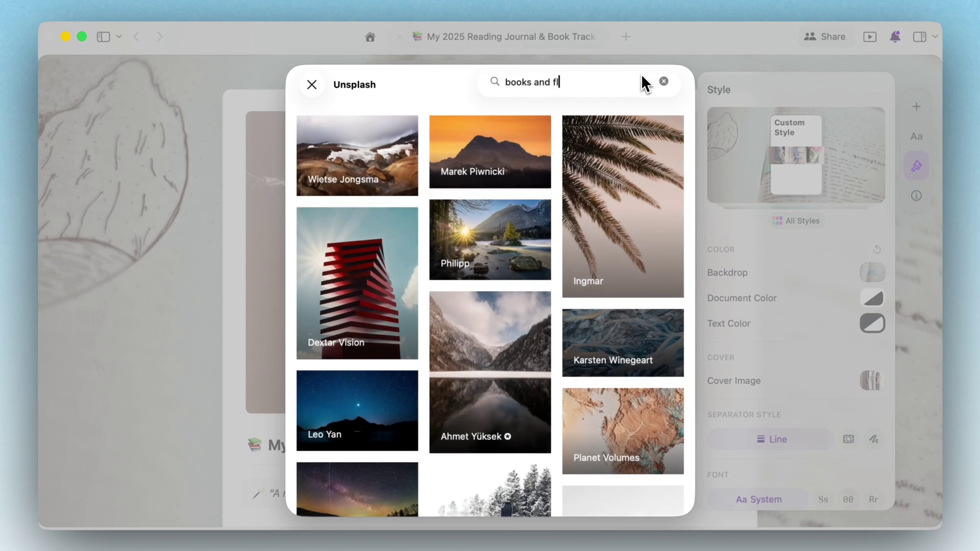
text(owers)
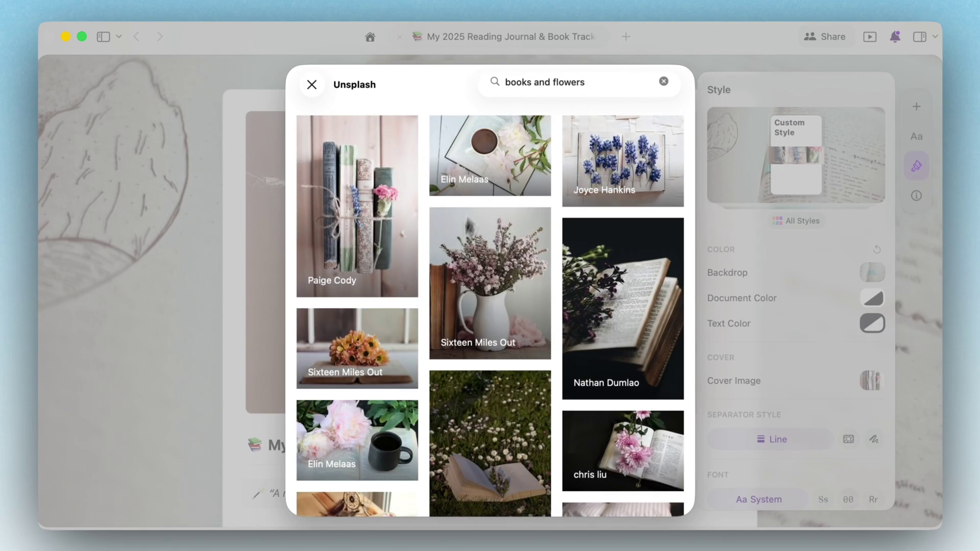
scroll(449, 296, down, 4)
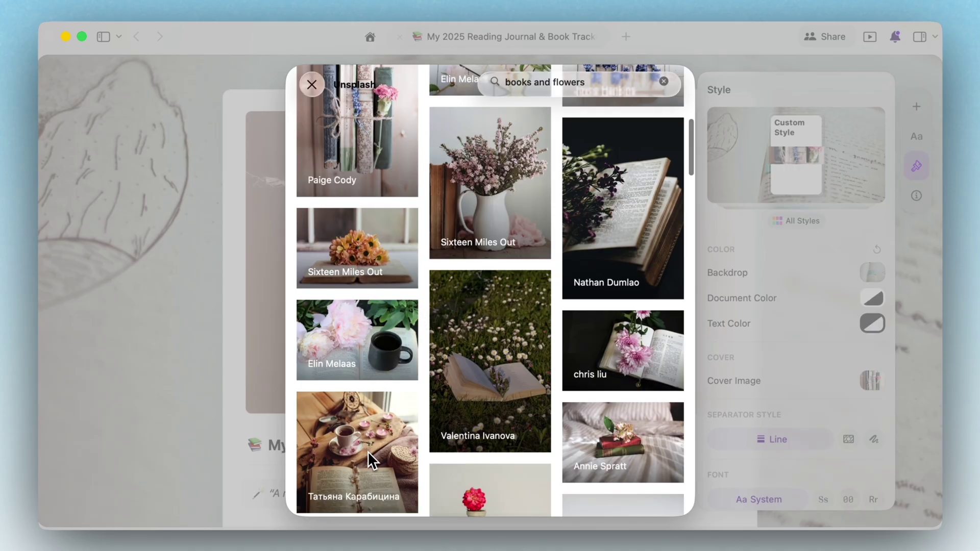
click(367, 452)
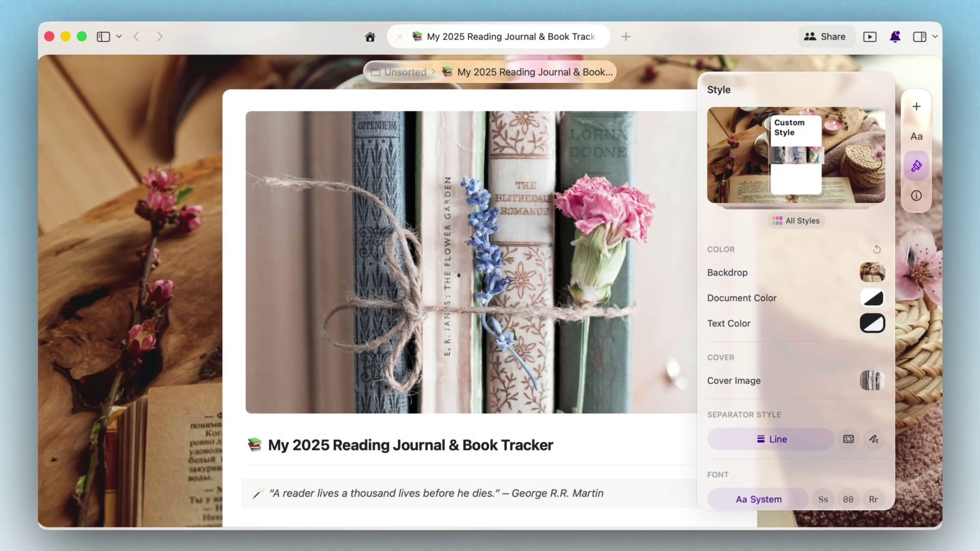
click(916, 167)
scroll(888, 345, down, 3)
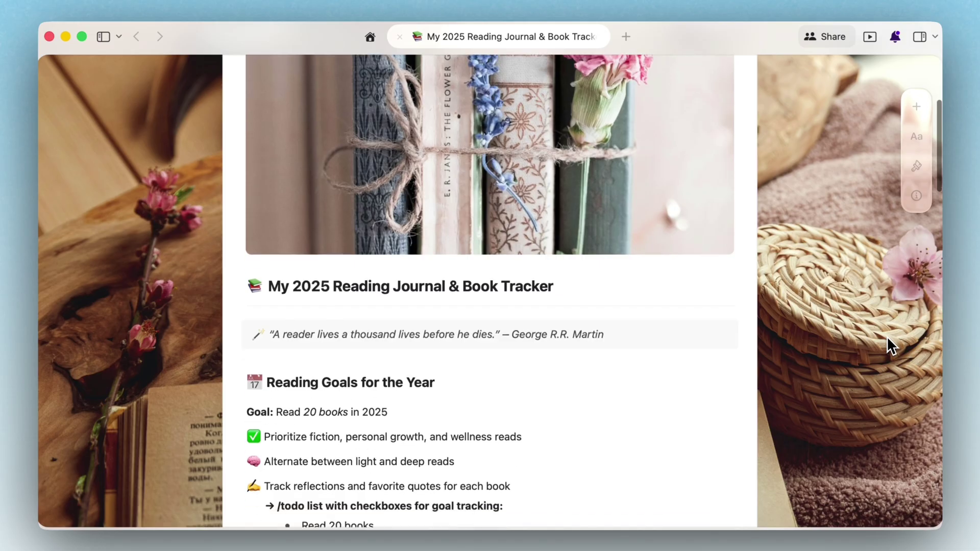
scroll(887, 336, up, 3)
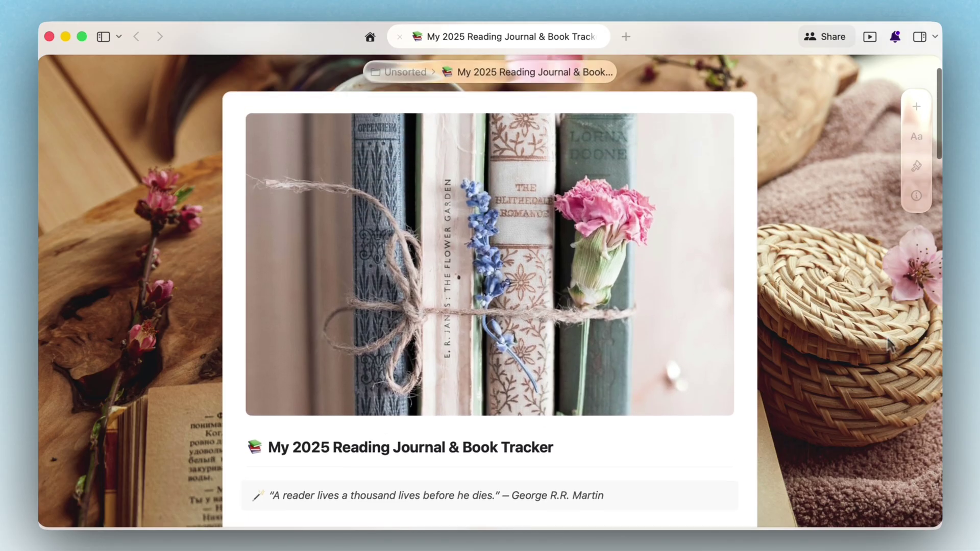
Step: Change the document colour from maroon 550F2A to pale cream FFF2D4, fine-tuning saturation
click(917, 168)
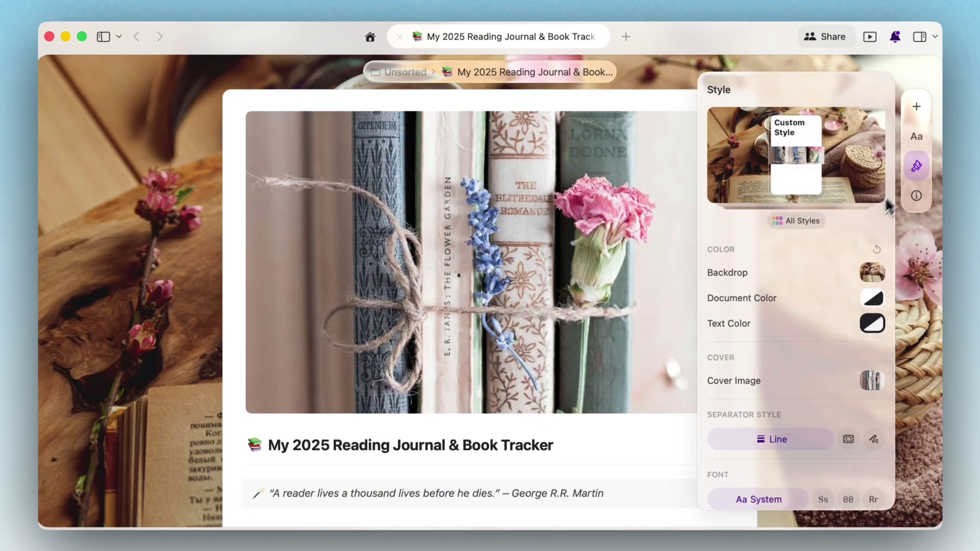
click(872, 300)
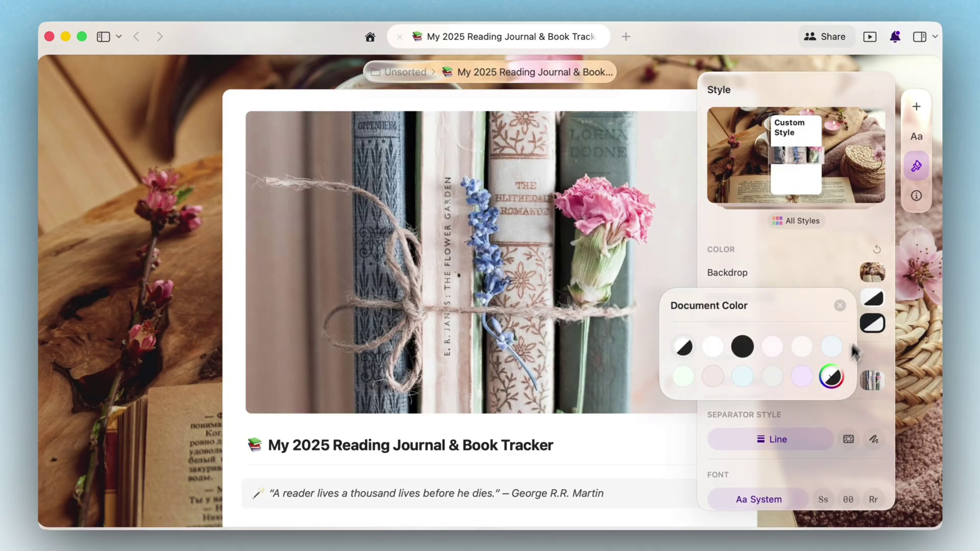
click(831, 376)
click(731, 317)
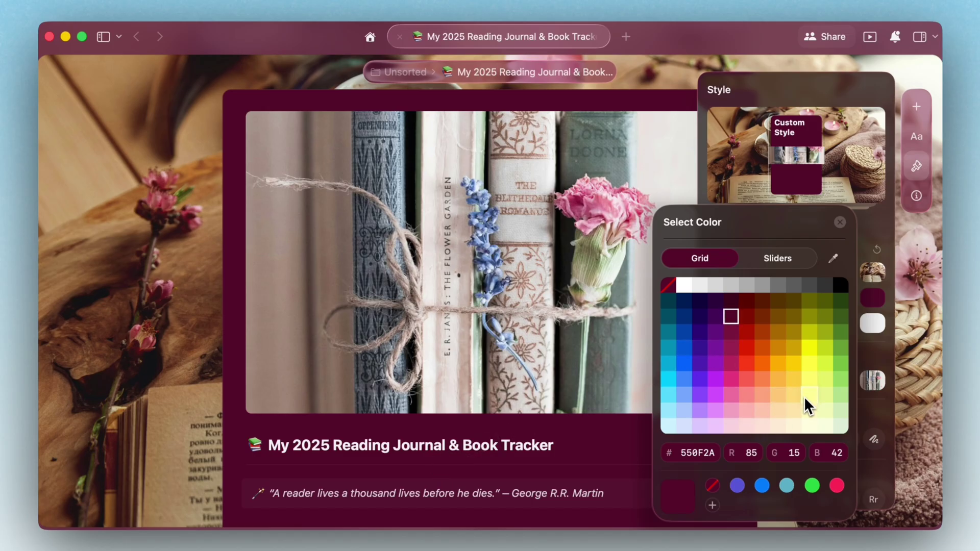
click(795, 424)
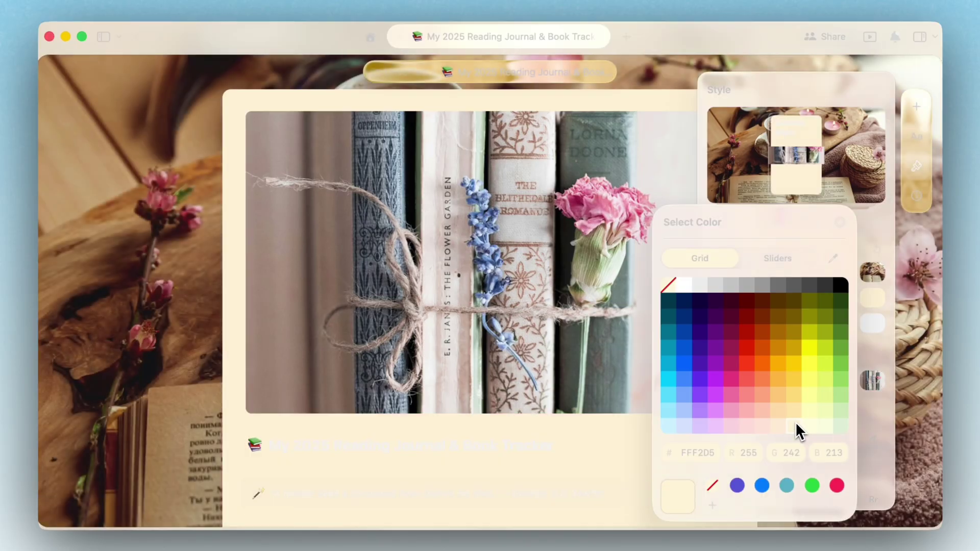
click(799, 259)
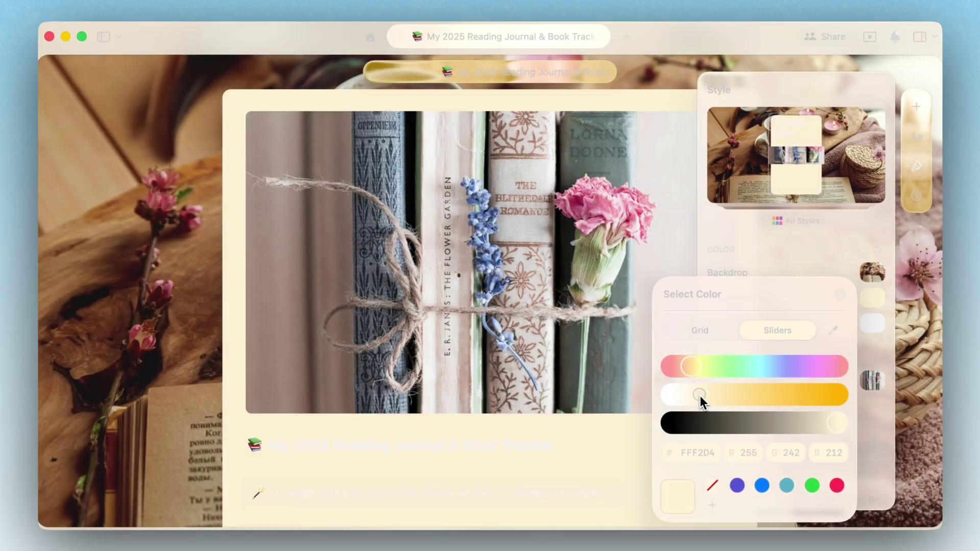
mouse_move(699, 396)
mouse_down()
mouse_move(722, 399)
mouse_move(696, 400)
mouse_up()
click(842, 296)
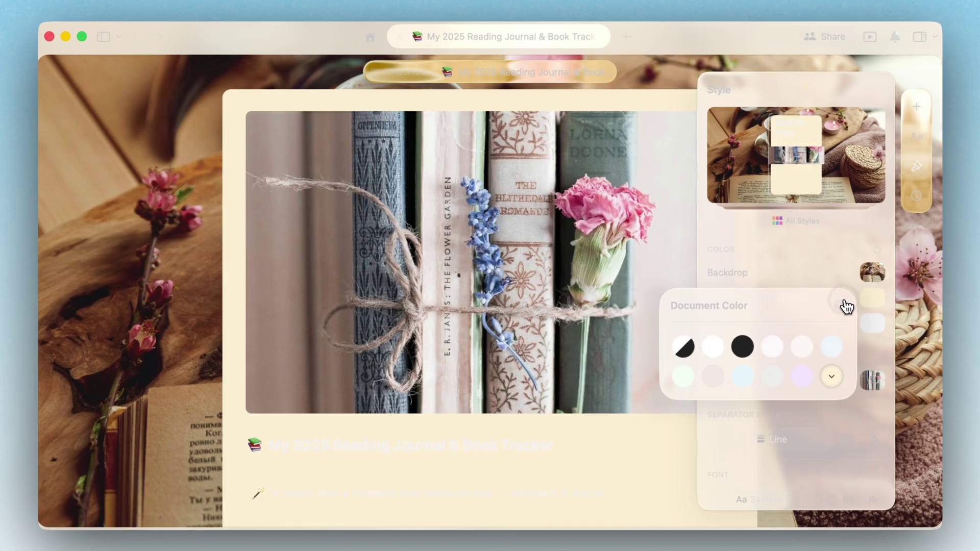
Step: Set the document text colour to the maroon swatch so text appears plum on cream
click(842, 298)
click(872, 326)
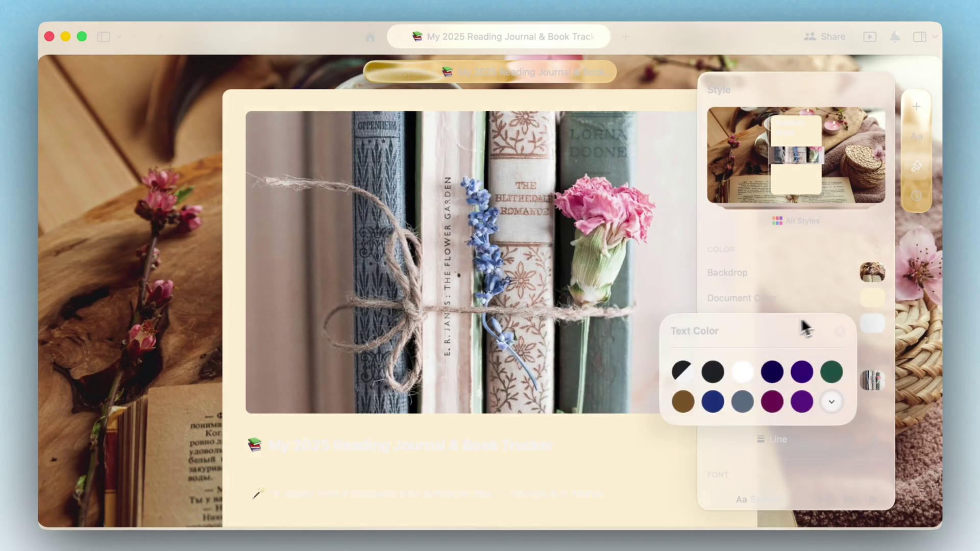
click(772, 402)
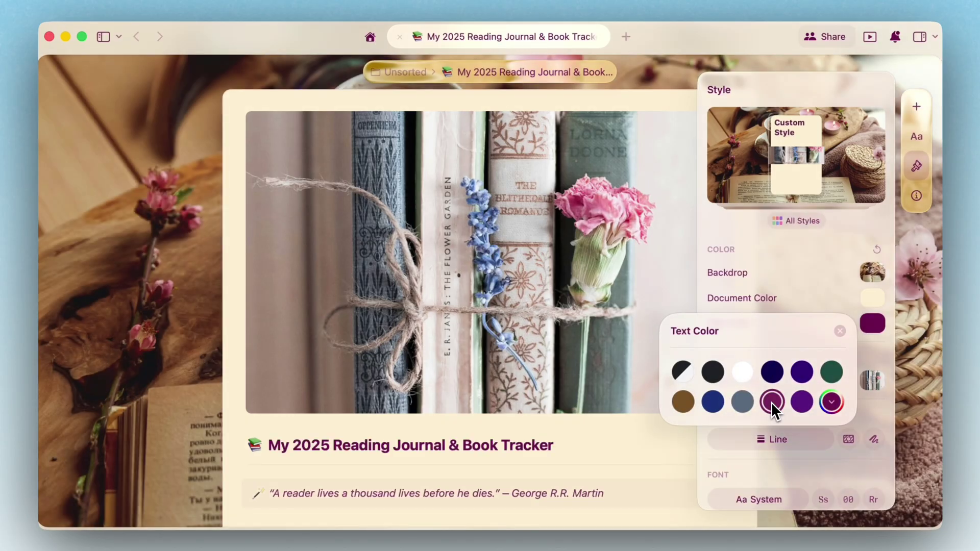
click(840, 331)
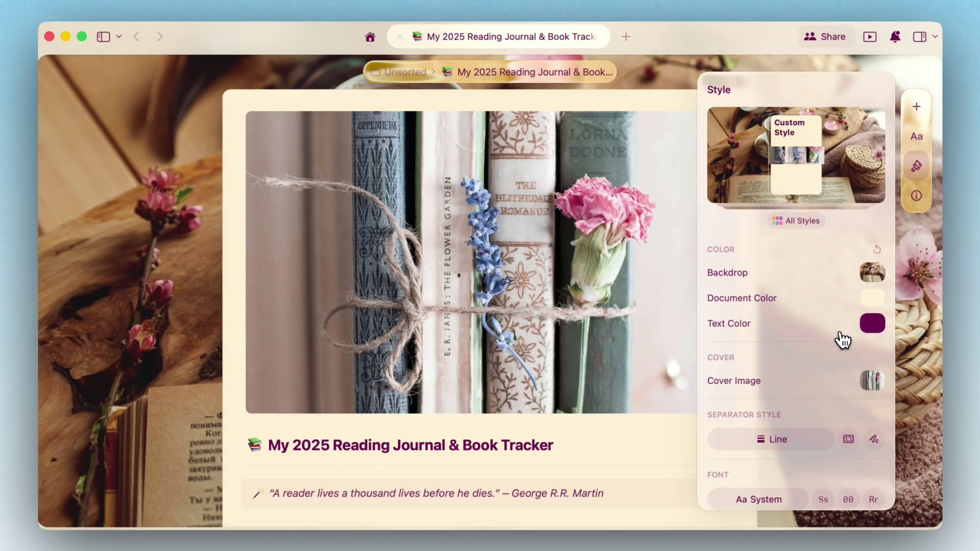
click(902, 319)
scroll(585, 460, down, 15)
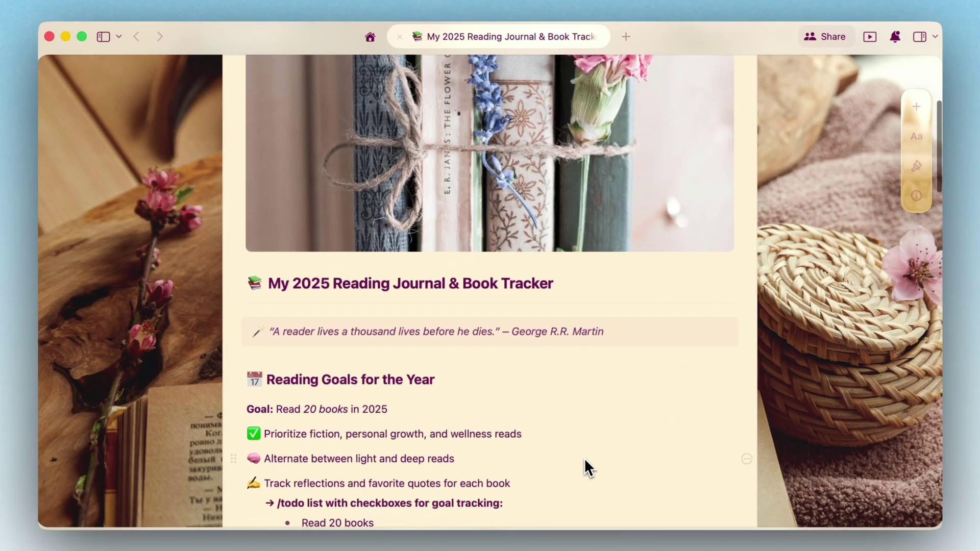
scroll(490, 291, down, 6)
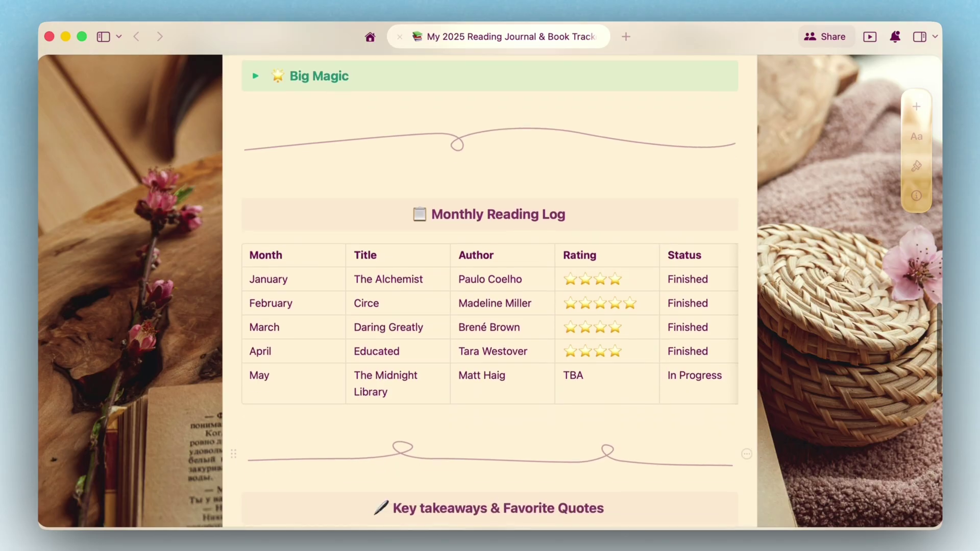
scroll(490, 291, down, 4)
scroll(490, 291, up, 4)
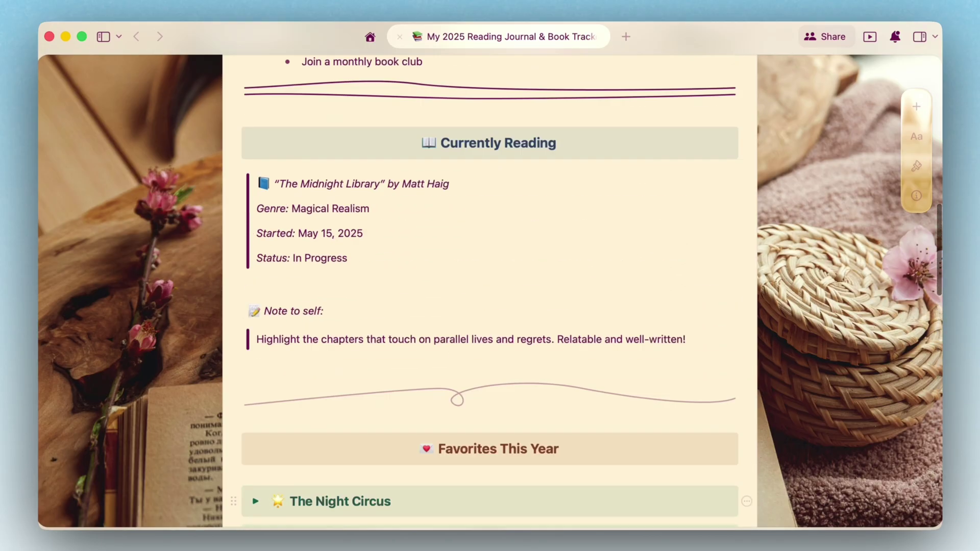
scroll(585, 458, up, 20)
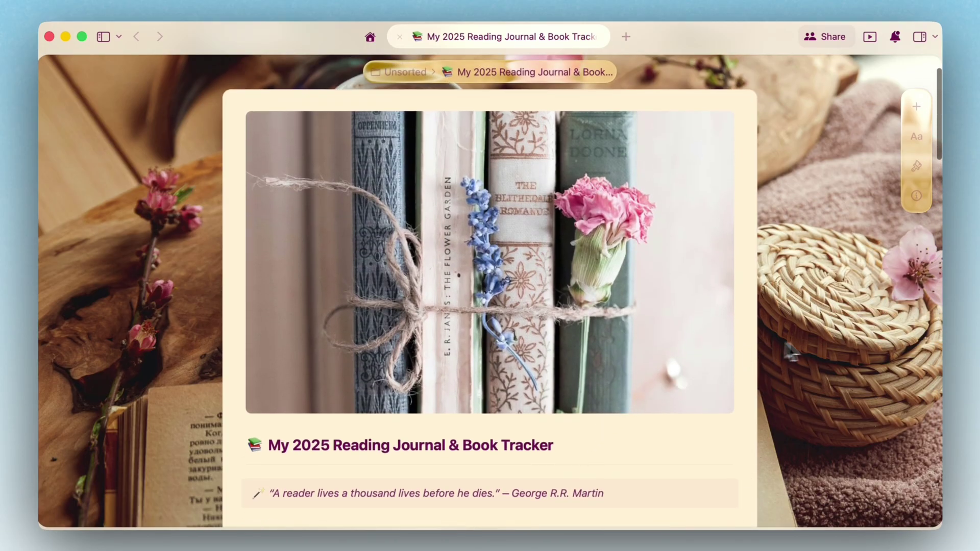
scroll(832, 352, down, 5)
scroll(831, 350, down, 2)
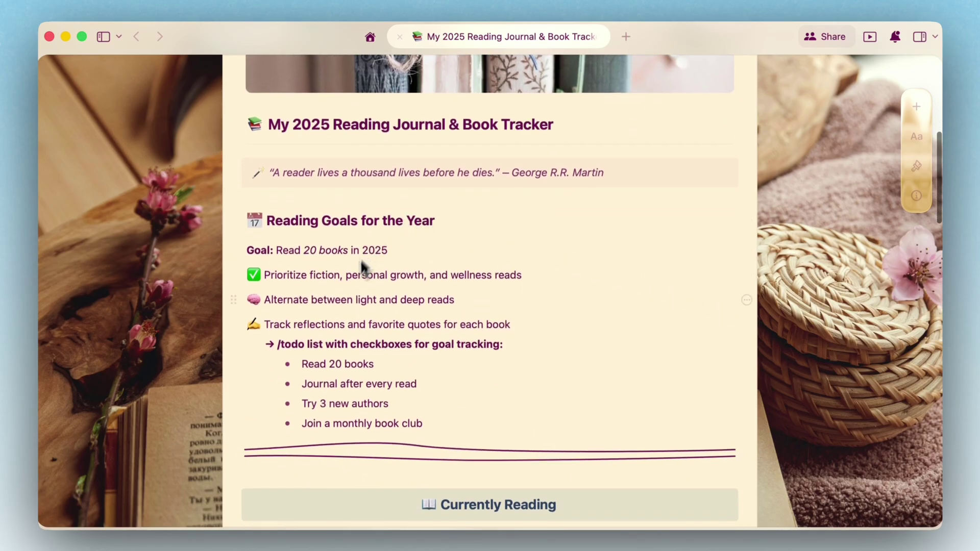
Step: Give the Reading Goals section a brown Focus bar and Block background, plus a purple-barred heading
click(308, 221)
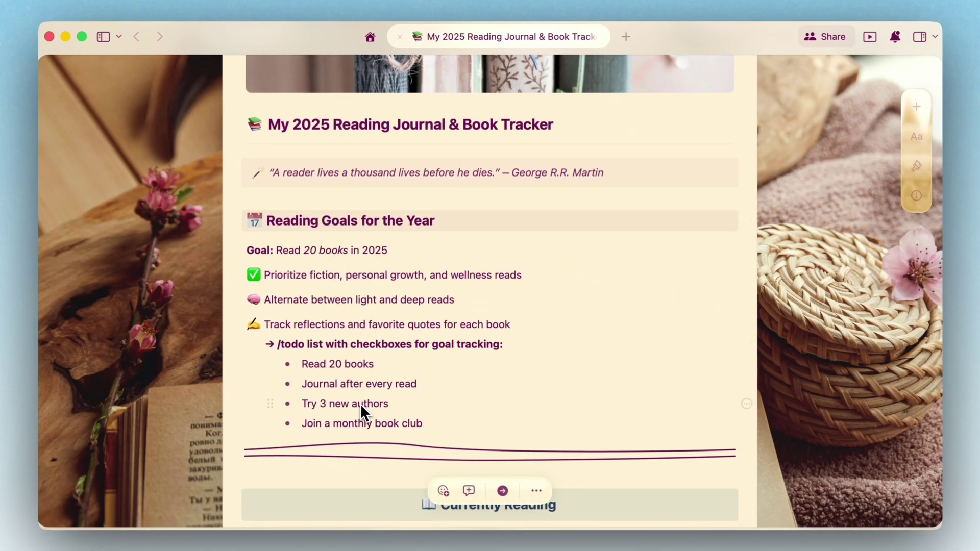
shift+click(360, 423)
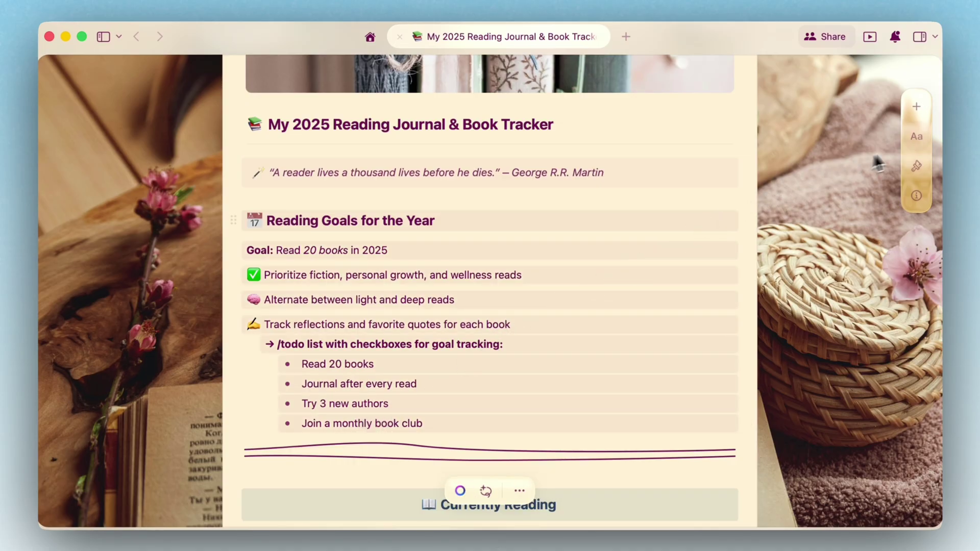
click(910, 142)
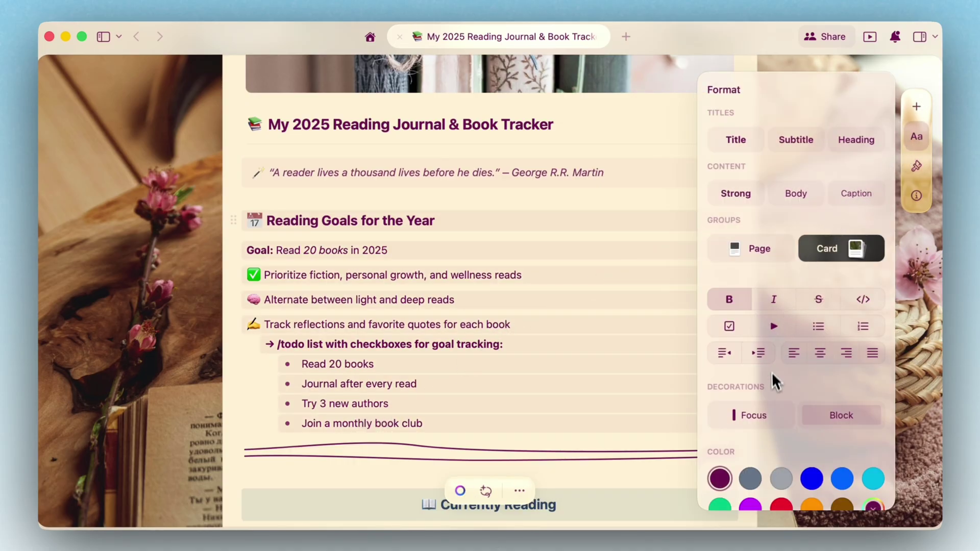
click(771, 416)
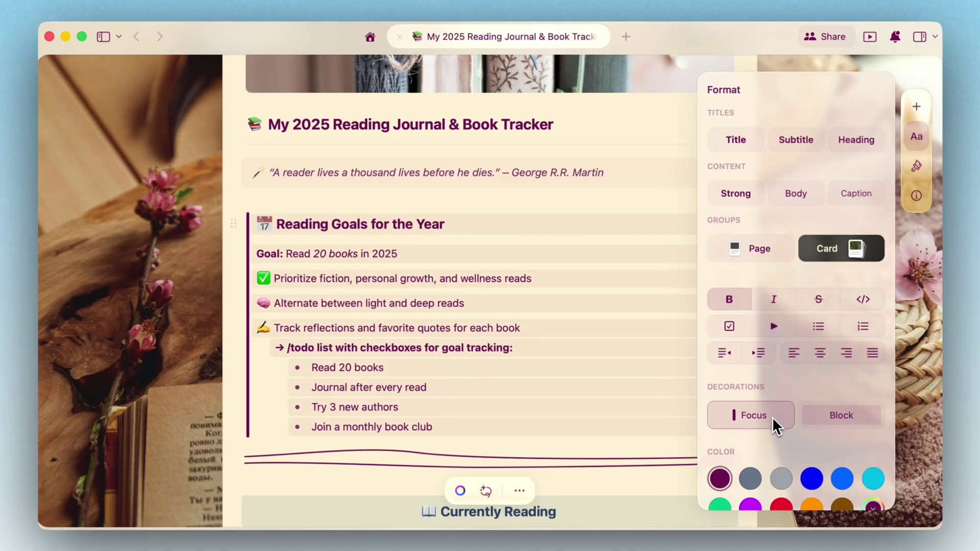
click(820, 415)
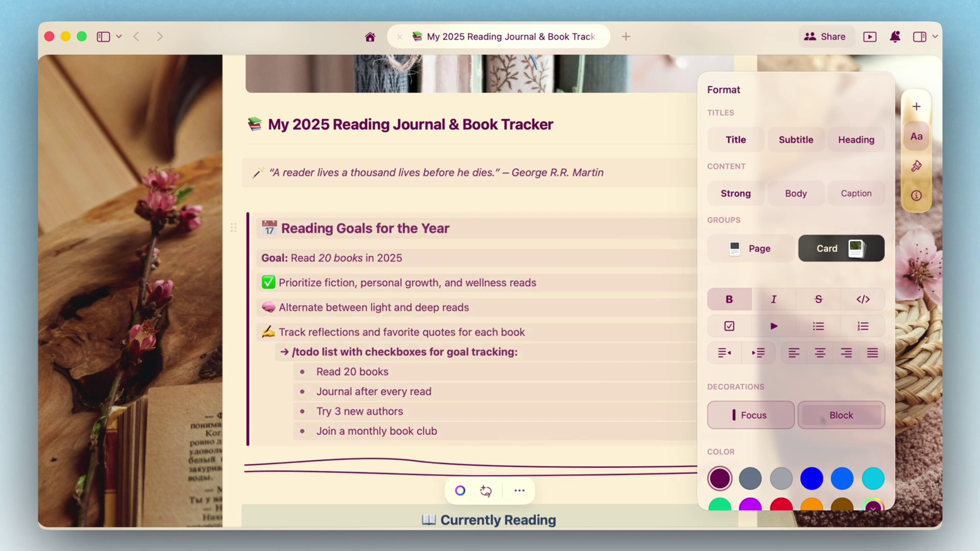
scroll(819, 413, down, 2)
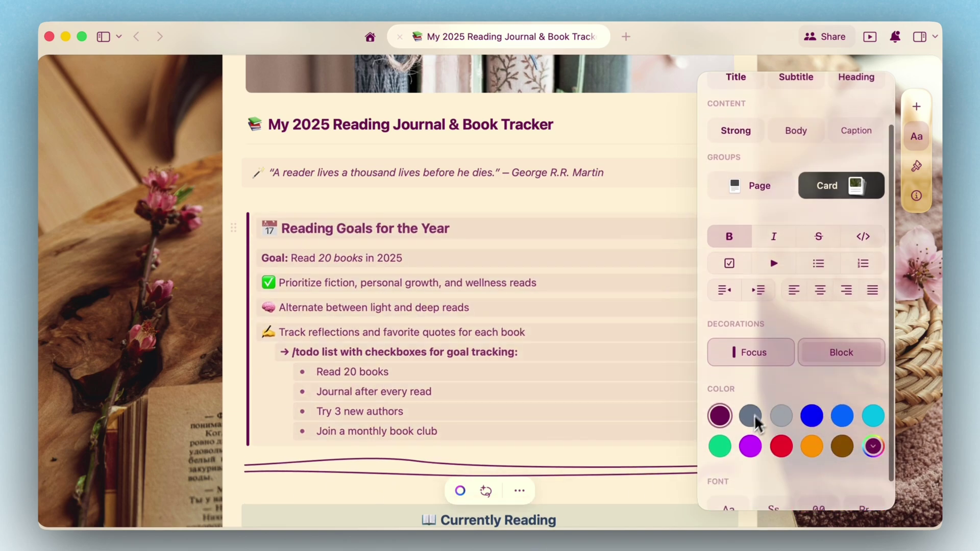
click(840, 448)
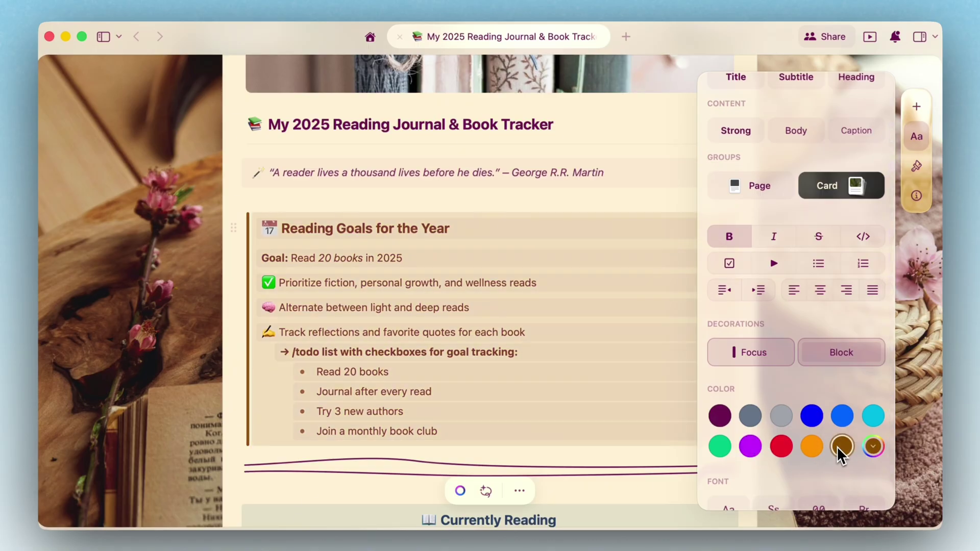
click(588, 231)
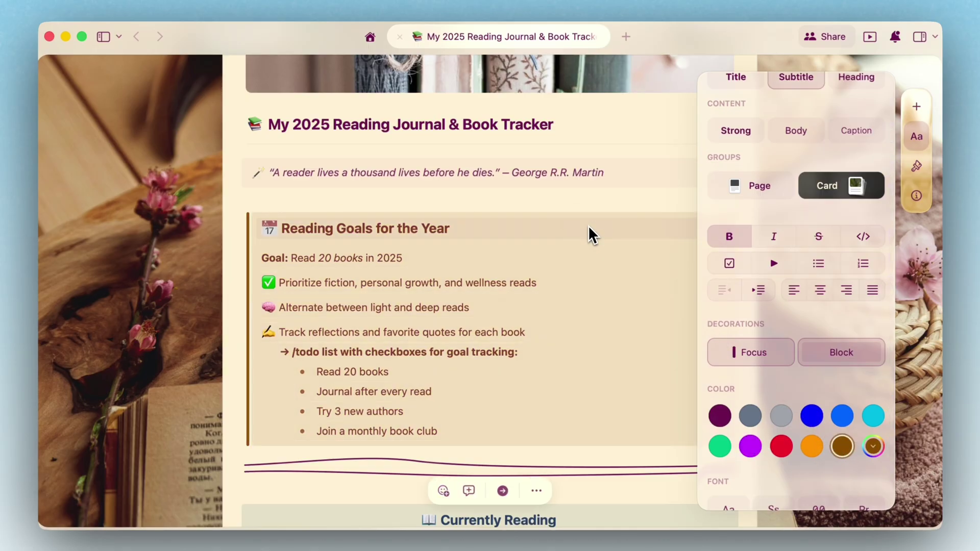
click(719, 421)
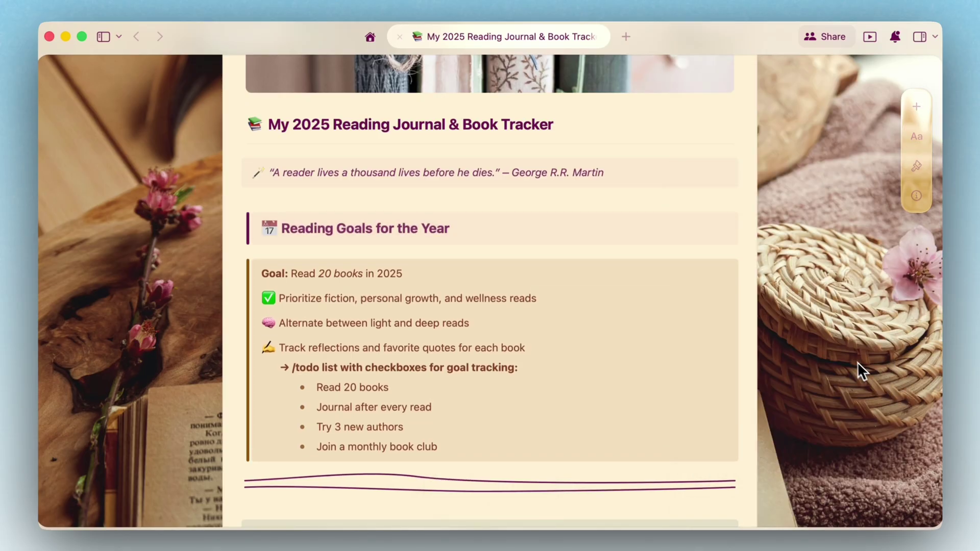
Step: Scroll through the restyled reading journal
scroll(851, 357, down, 3)
scroll(850, 357, up, 2)
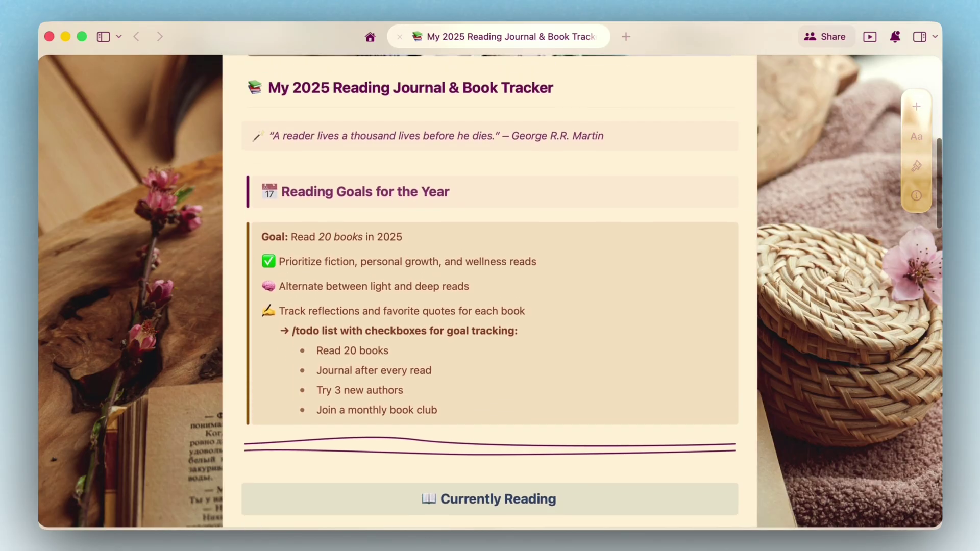
scroll(490, 291, up, 6)
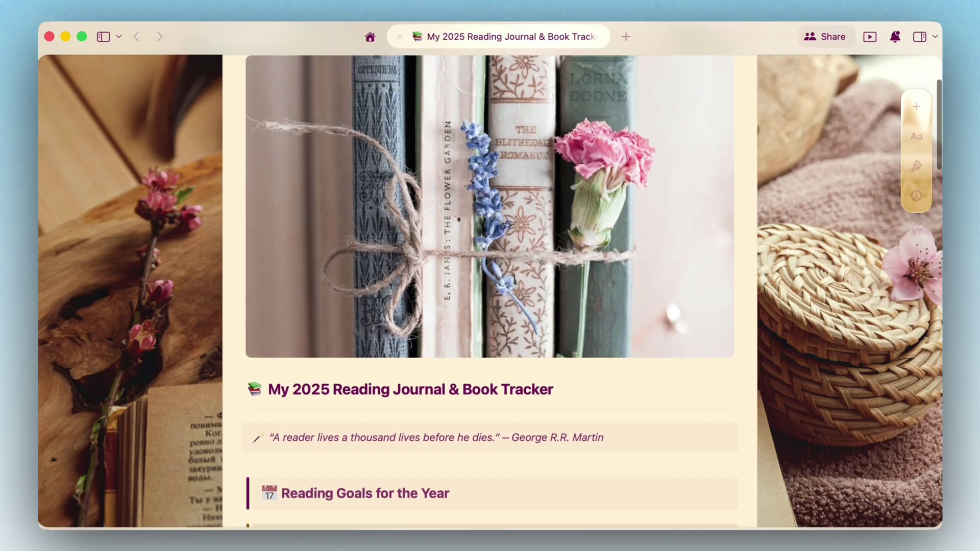
scroll(851, 360, down, 15)
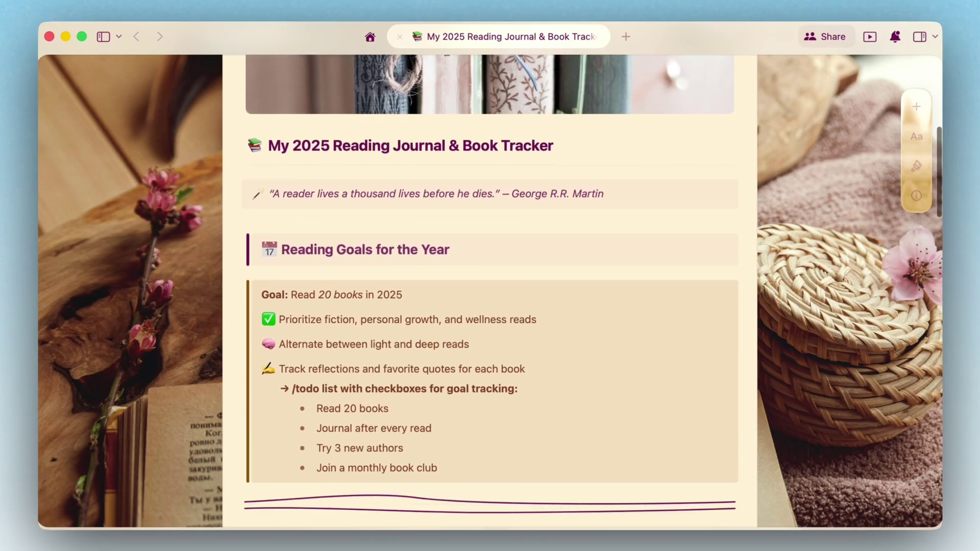
scroll(850, 356, up, 15)
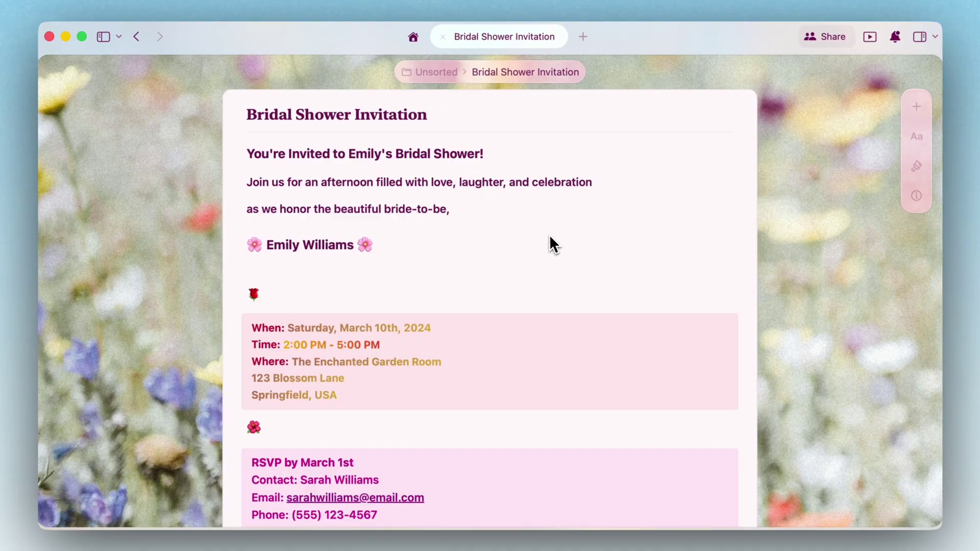
scroll(549, 235, down, 10)
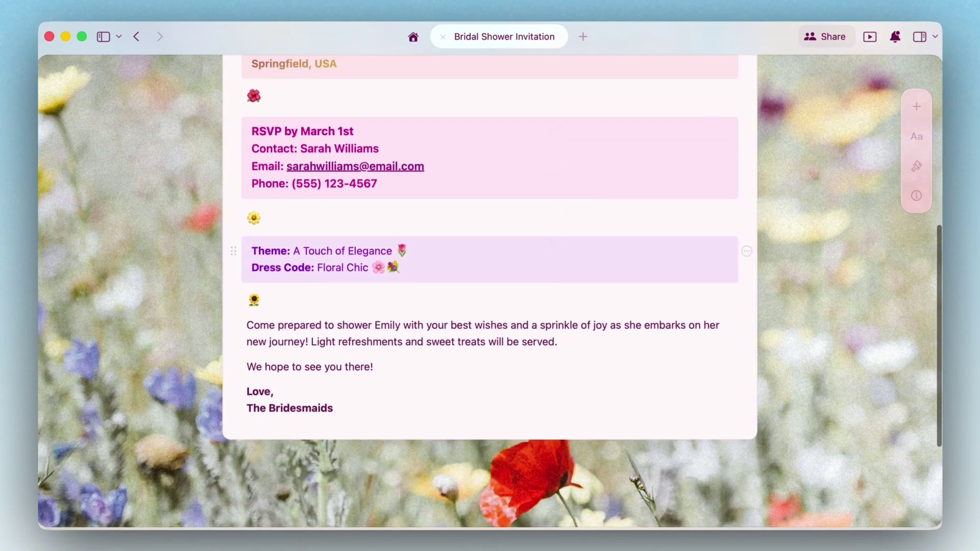
scroll(551, 241, up, 10)
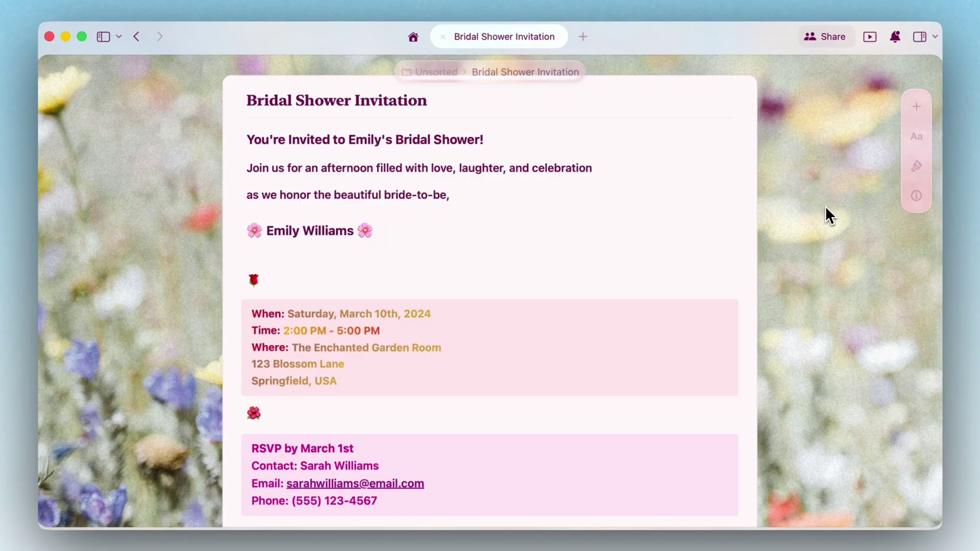
scroll(825, 207, up, 1)
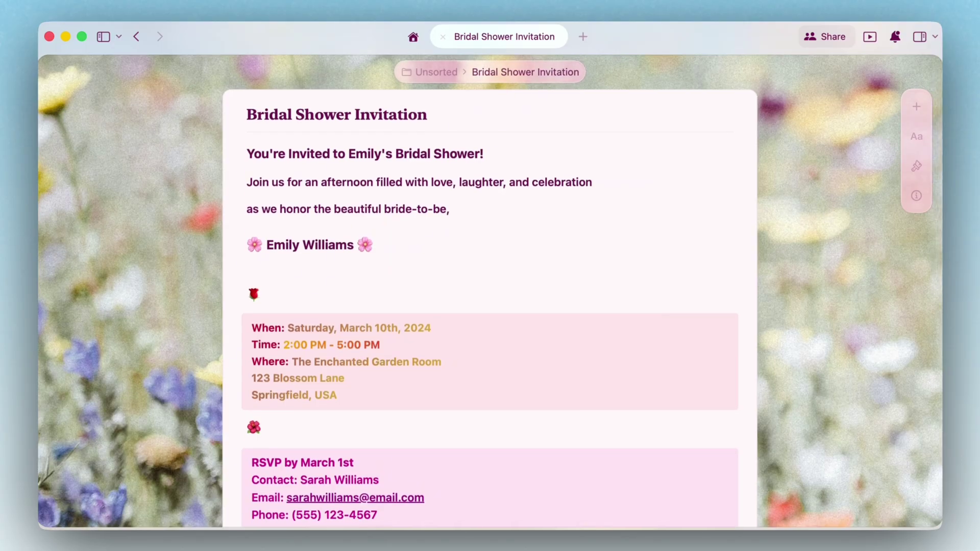
Step: Select every block in the invitation and centre-align the text
click(557, 152)
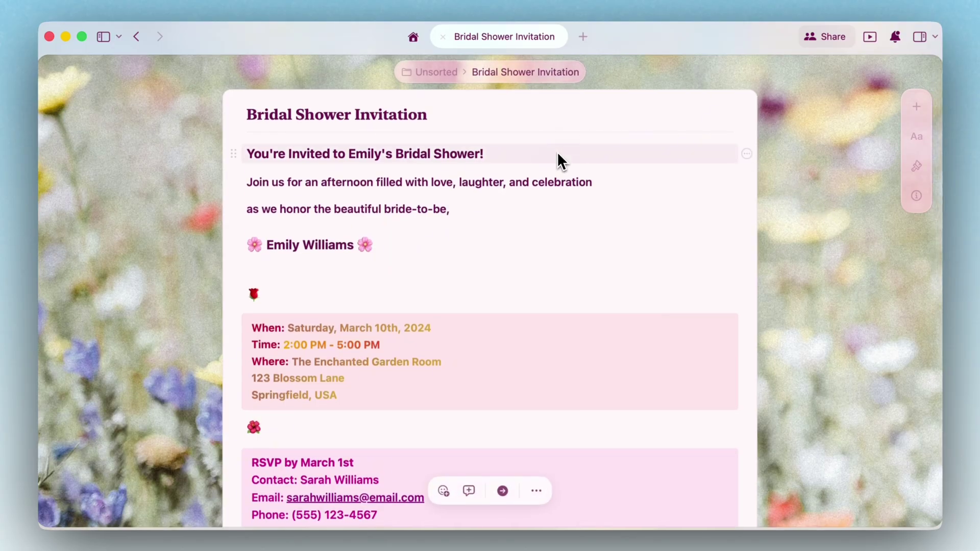
scroll(552, 244, down, 10)
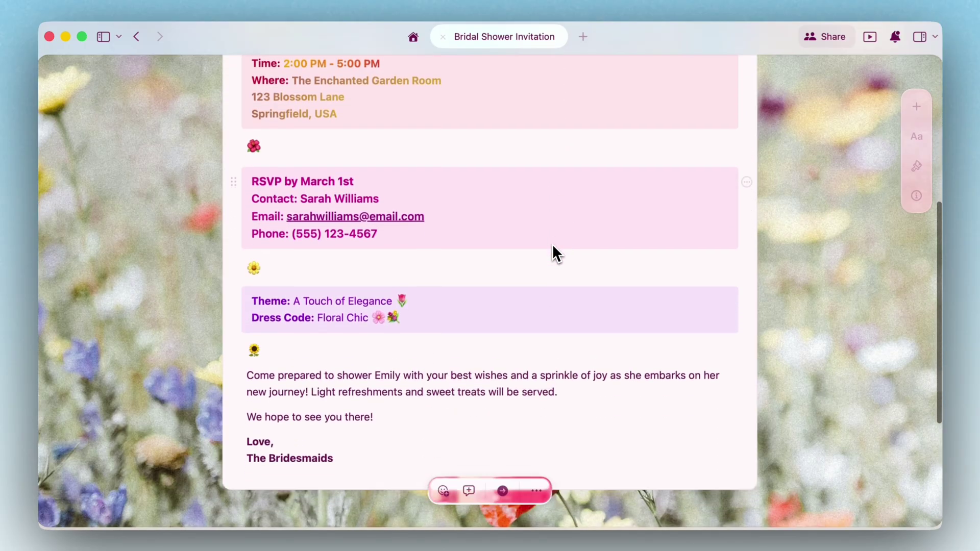
key(super+a)
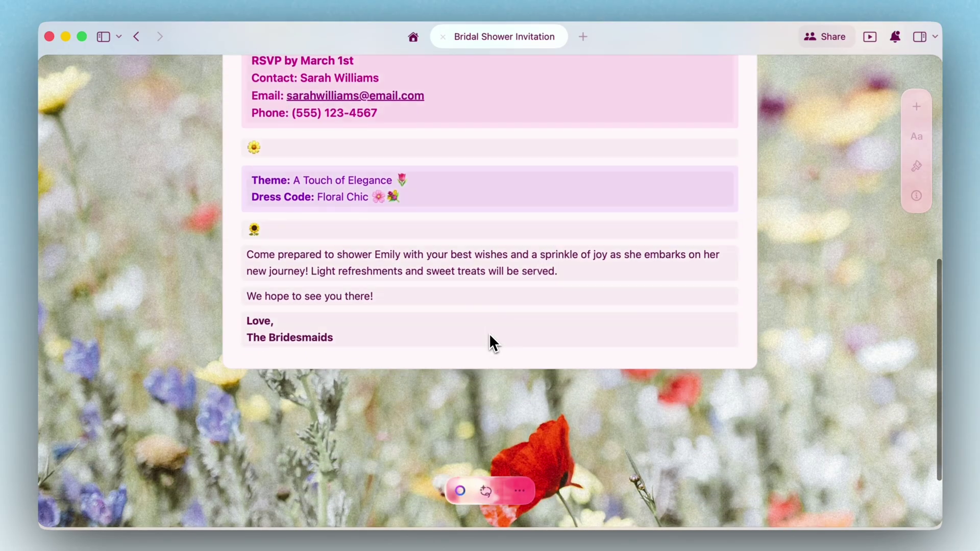
scroll(489, 333, up, 5)
scroll(489, 332, down, 3)
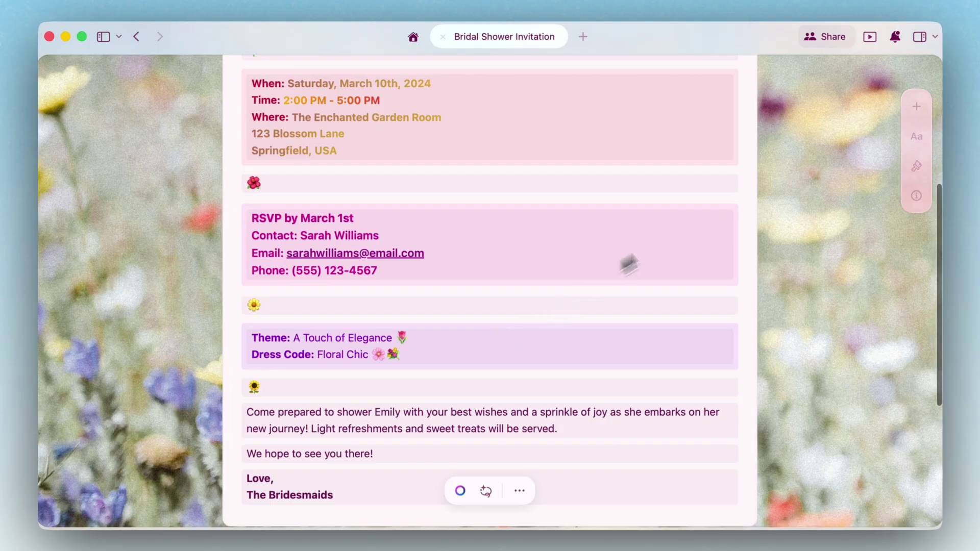
click(911, 140)
click(819, 256)
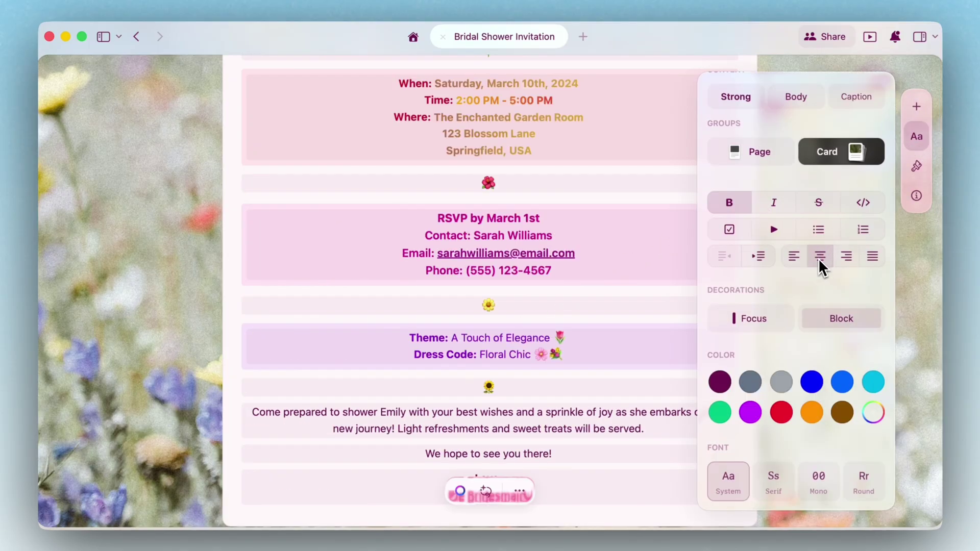
Step: Switch the invitation's font from System to Serif
scroll(613, 275, up, 3)
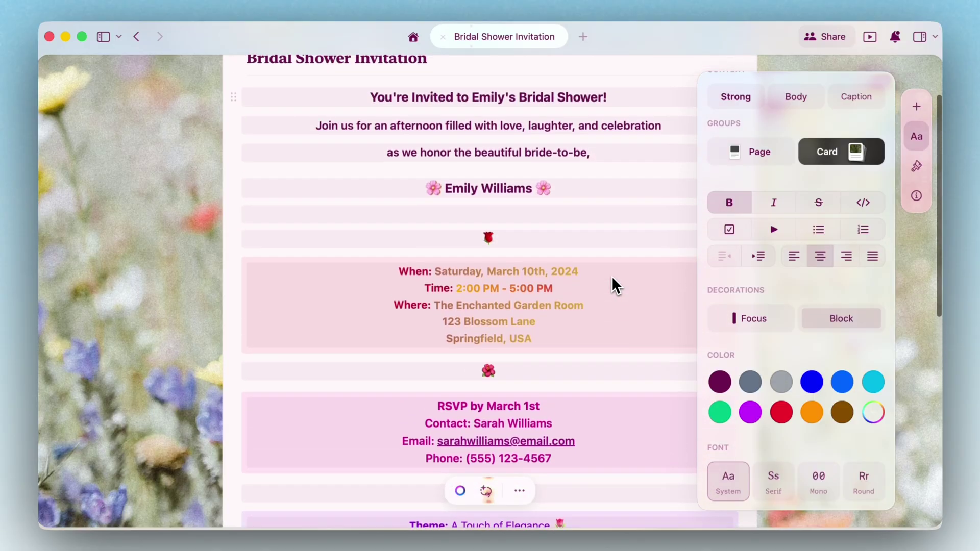
scroll(612, 279, down, 5)
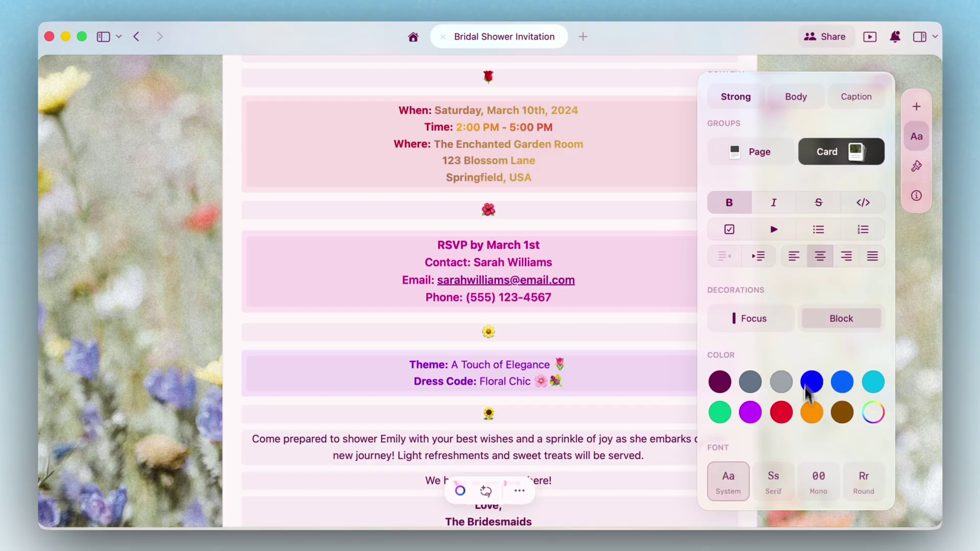
click(774, 480)
scroll(561, 385, up, 2)
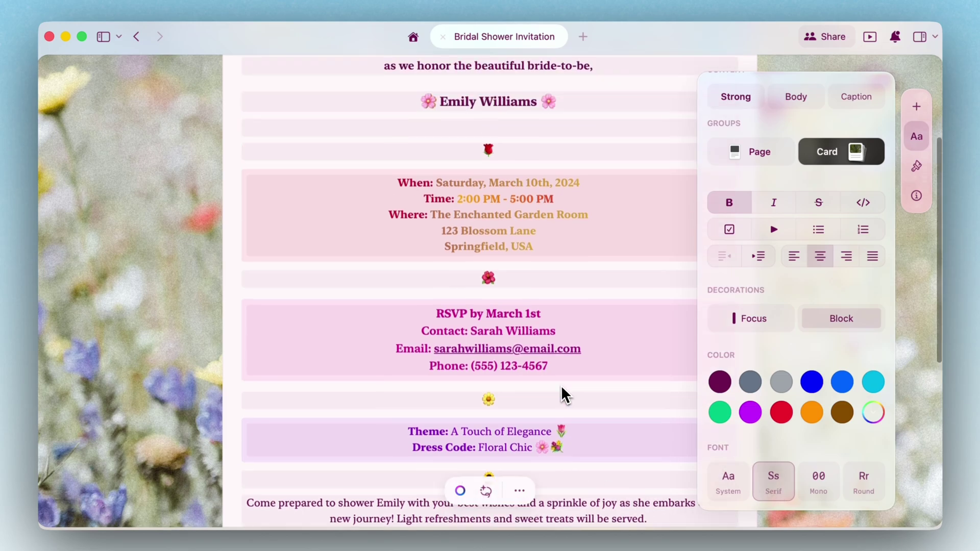
scroll(560, 385, down, 4)
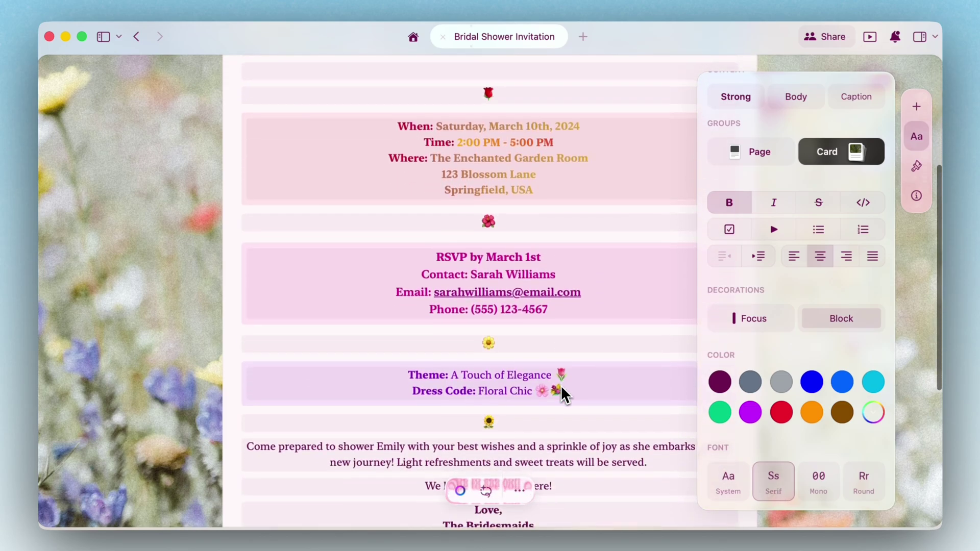
Step: Add an Unsplash cover image of white blossoms found by searching 'flower'
click(917, 165)
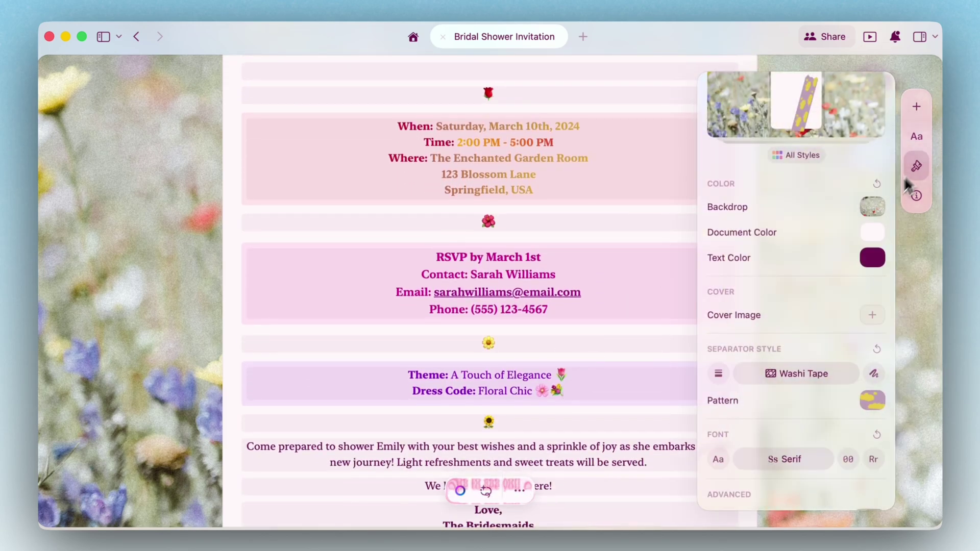
click(873, 315)
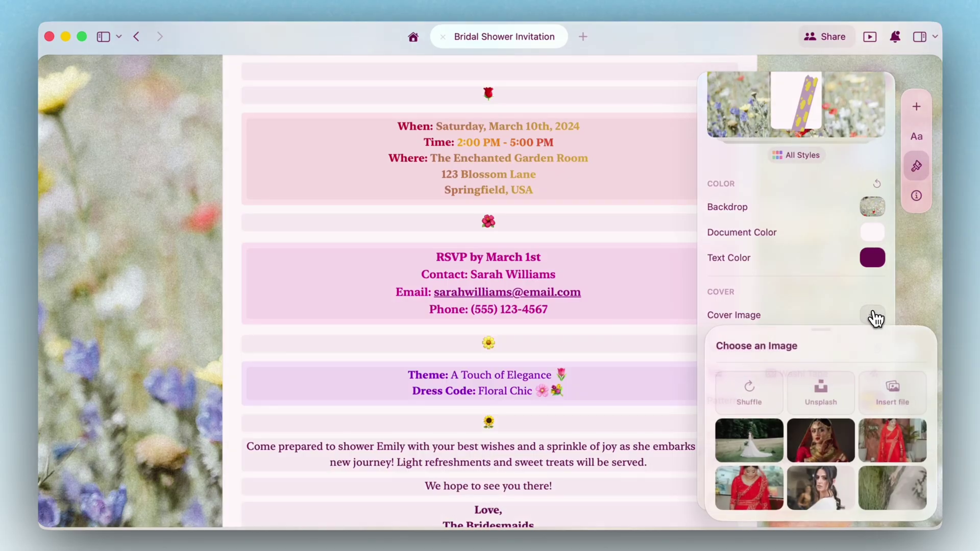
click(819, 392)
text(flower)
scroll(488, 359, down, 4)
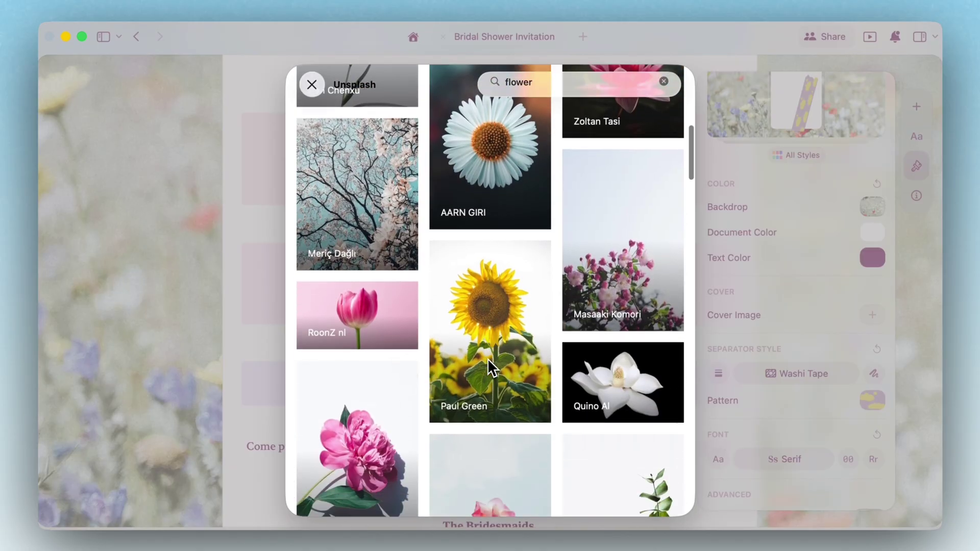
scroll(487, 359, down, 10)
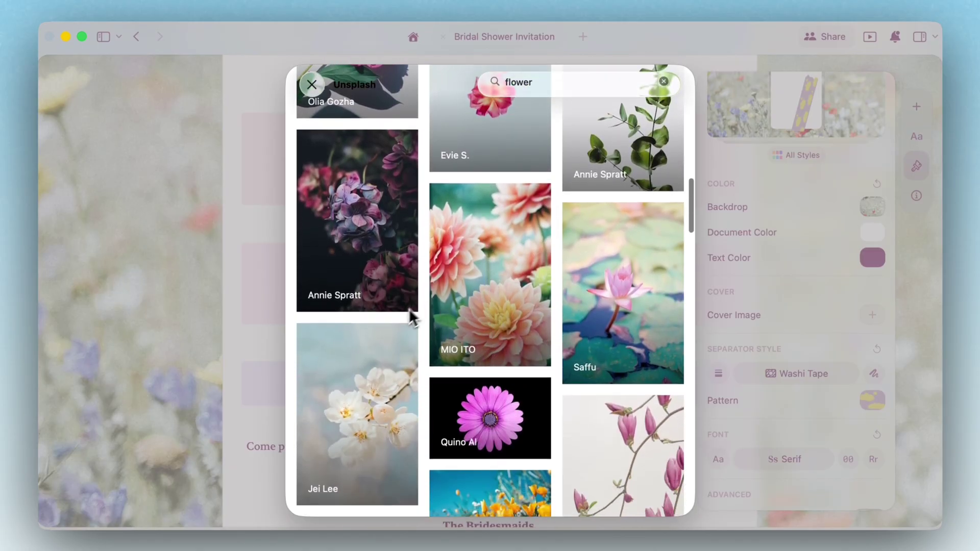
click(401, 474)
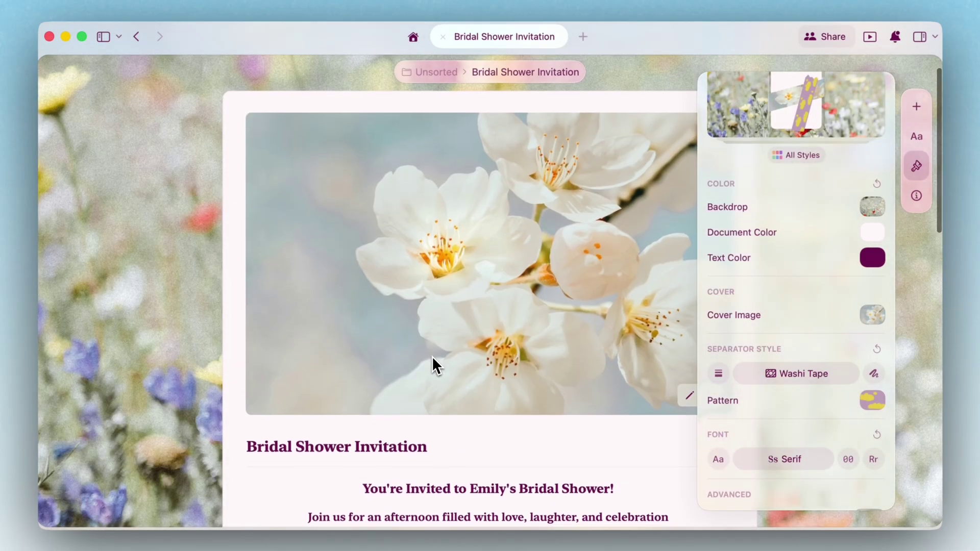
Step: Close the Style panel and scroll through the invitation with its blossom cover
click(917, 164)
scroll(874, 255, down, 1)
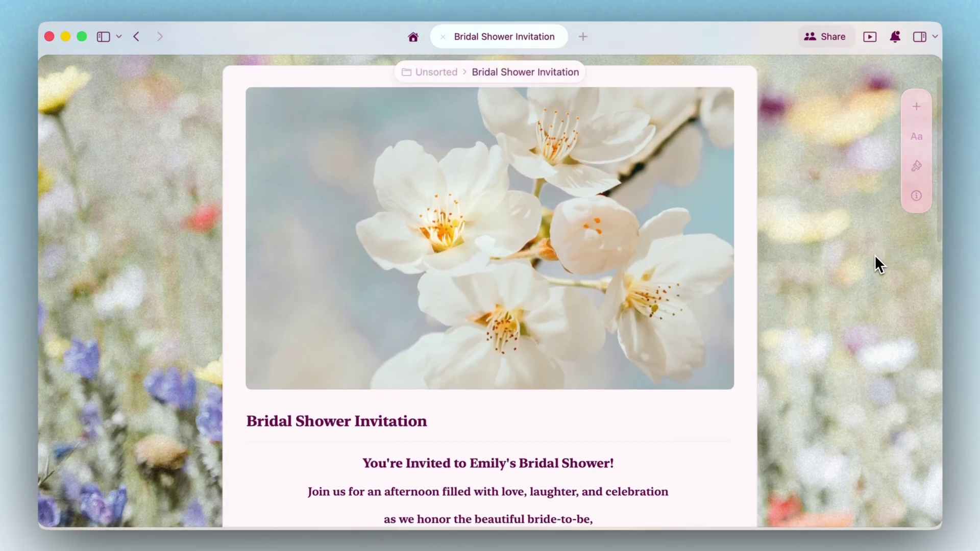
scroll(874, 255, down, 6)
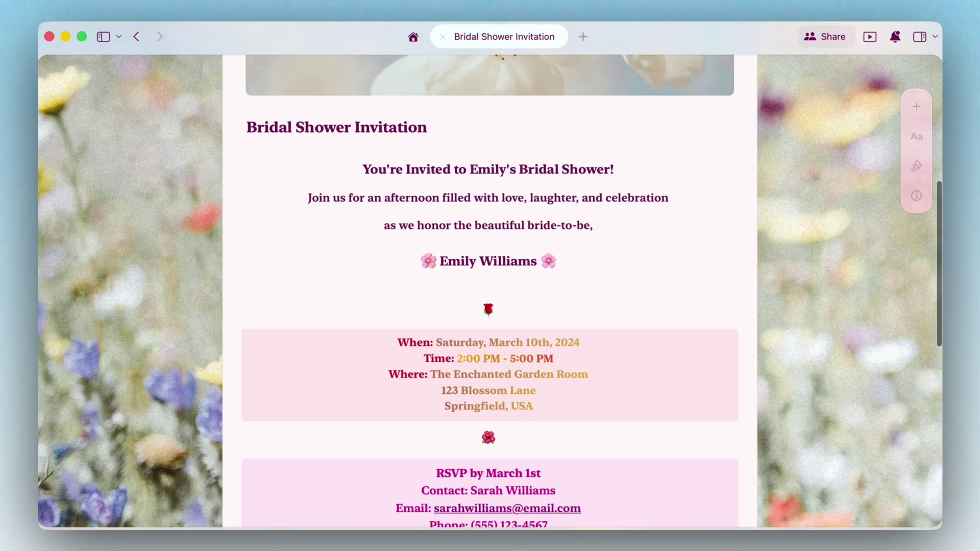
scroll(874, 254, down, 2)
scroll(874, 255, up, 6)
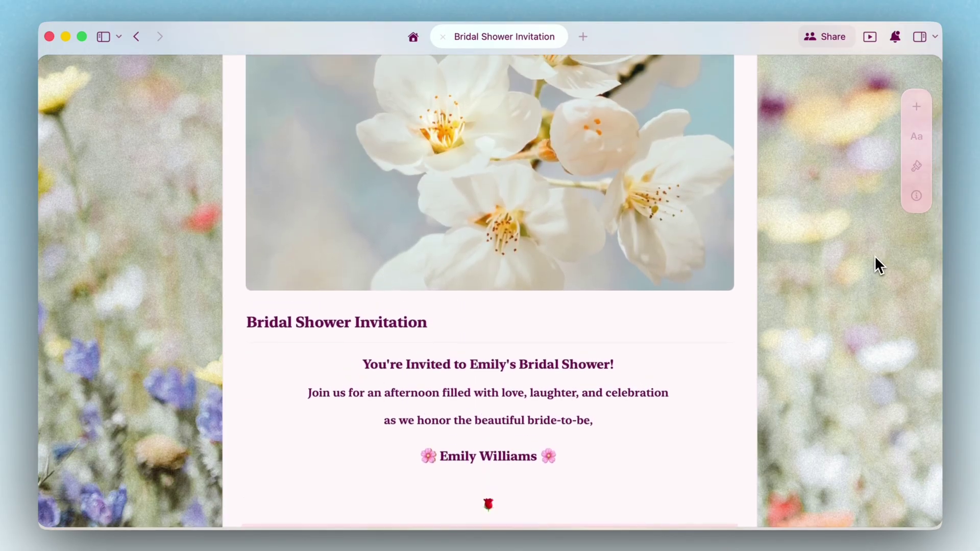
scroll(874, 255, down, 5)
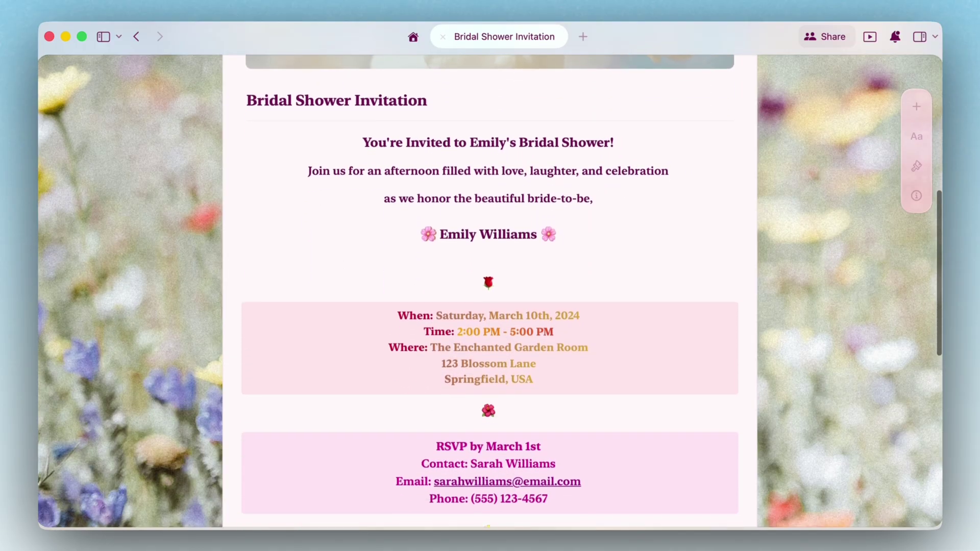
Step: Try Line and Doodle separator styles, then settle on Washi Tape separators
scroll(876, 264, down, 2)
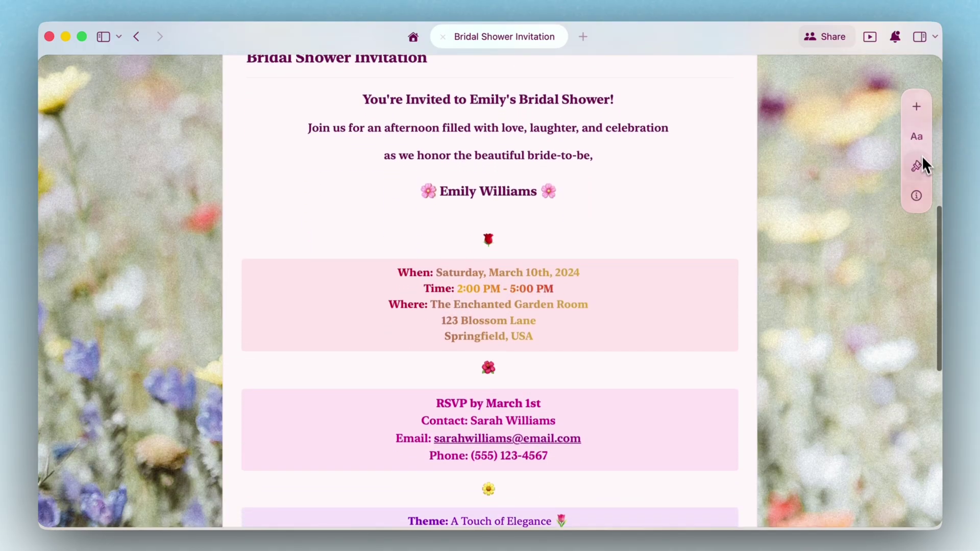
click(924, 166)
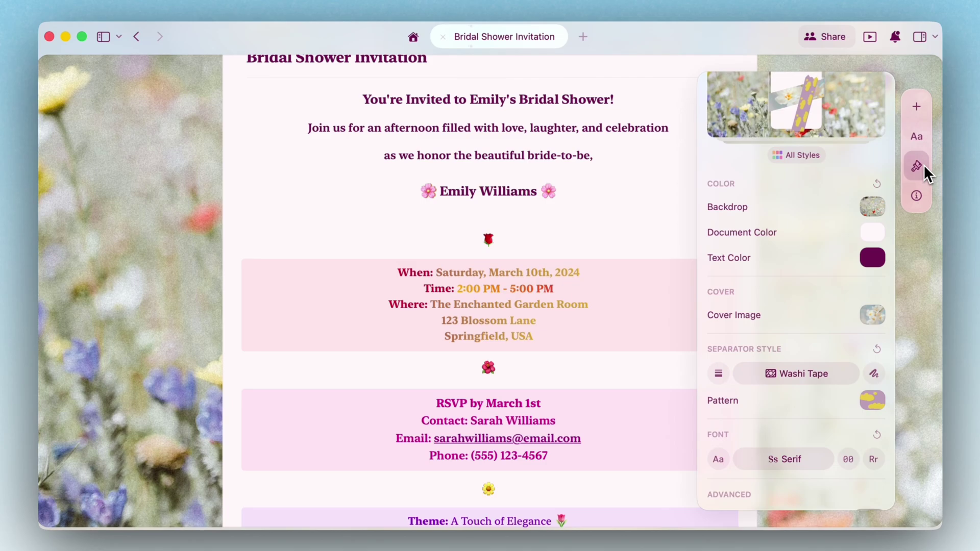
click(719, 373)
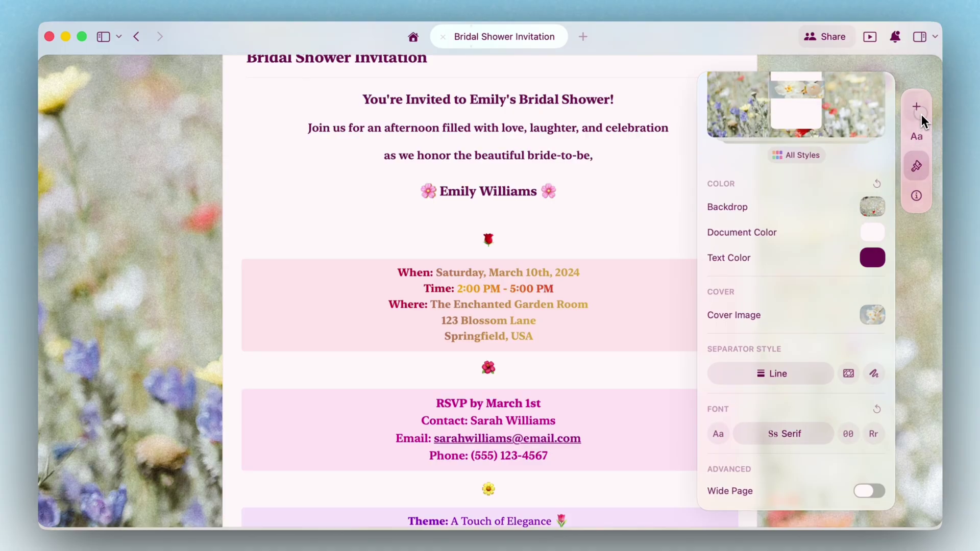
click(921, 113)
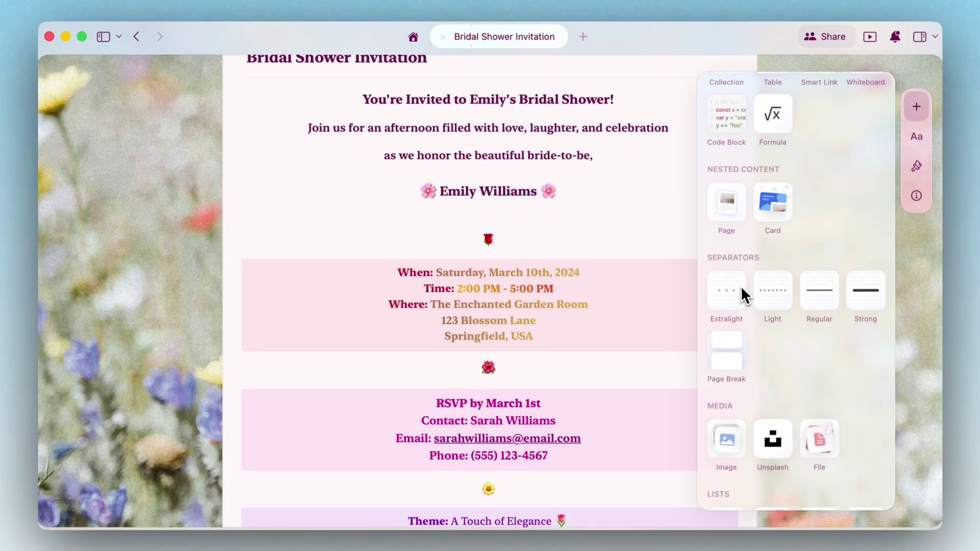
click(916, 166)
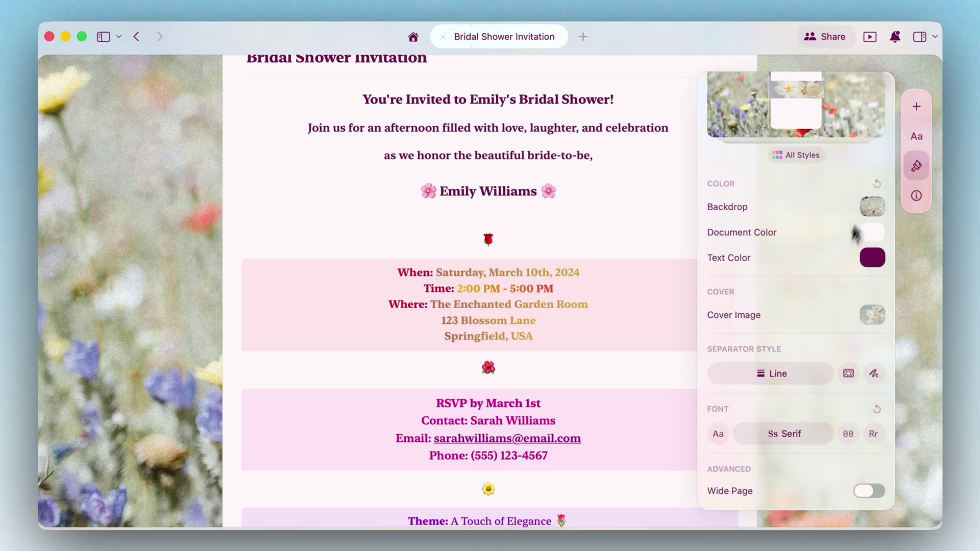
click(873, 373)
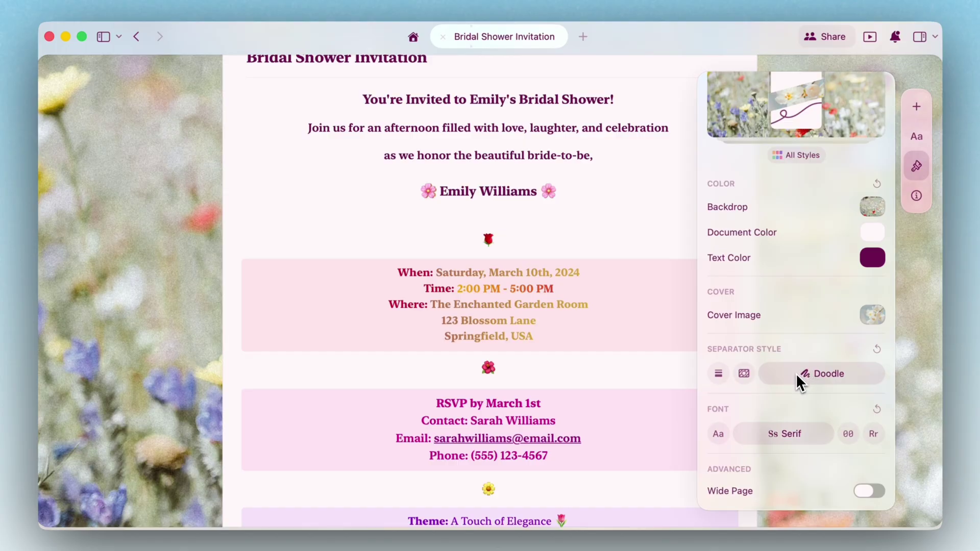
click(746, 373)
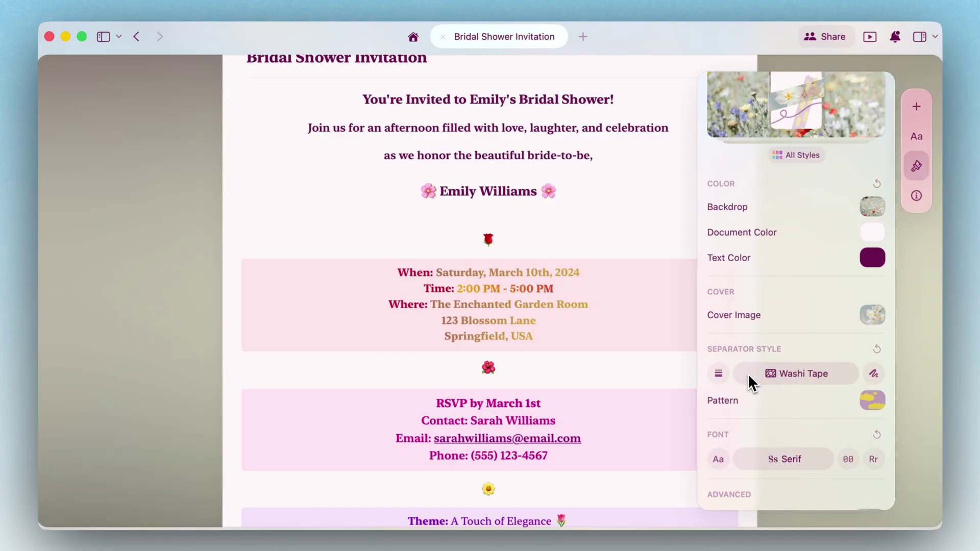
Step: Choose the purple-and-yellow Childhood washi tape pattern for the separators
click(873, 400)
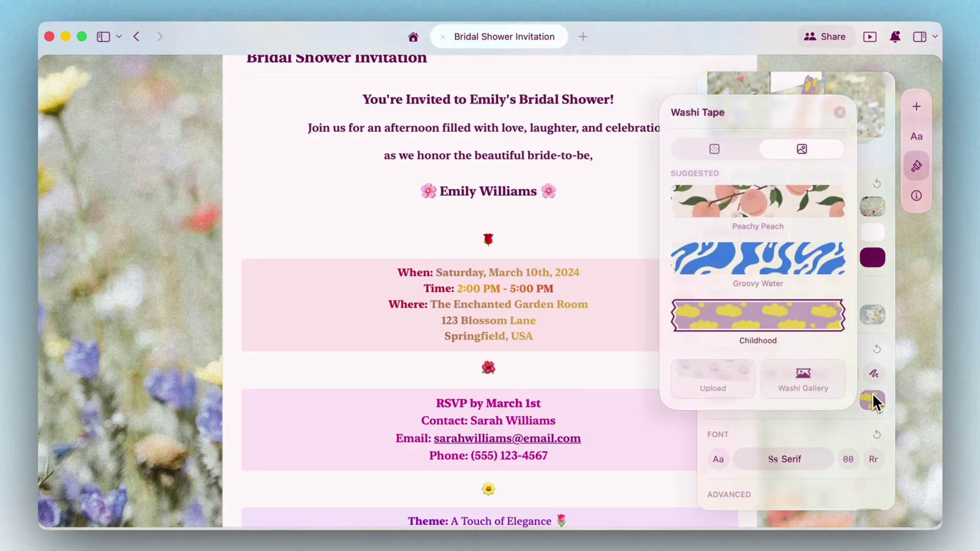
click(801, 377)
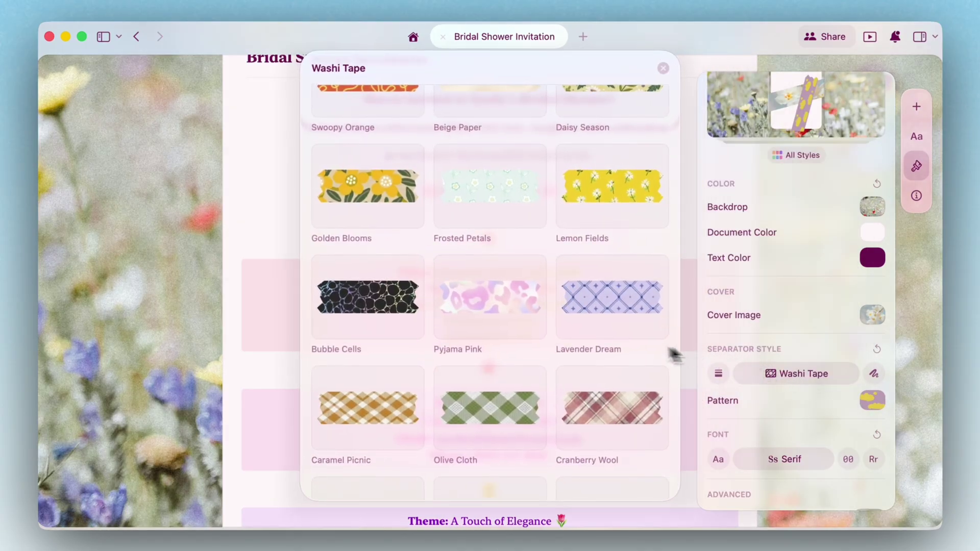
scroll(615, 341, down, 5)
scroll(614, 341, up, 5)
scroll(614, 341, up, 3)
click(663, 69)
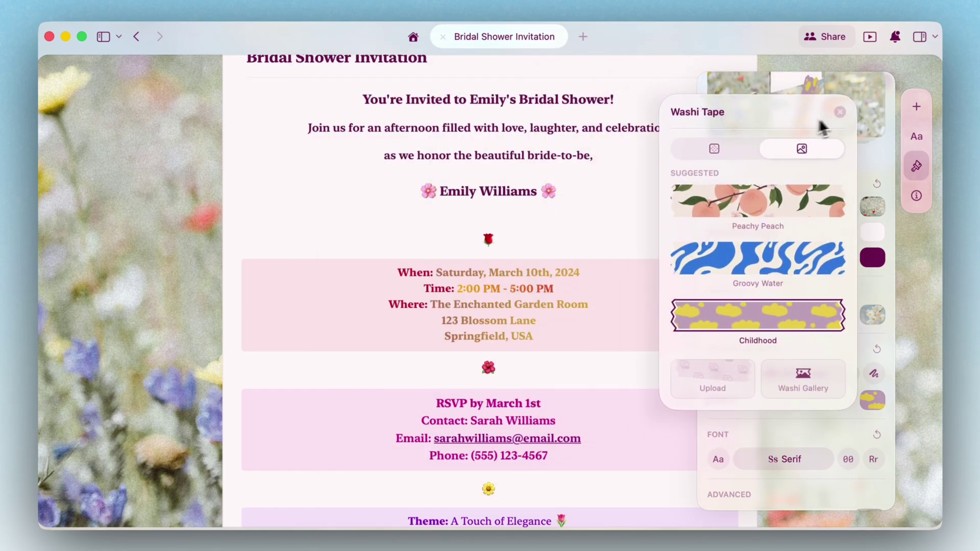
click(840, 113)
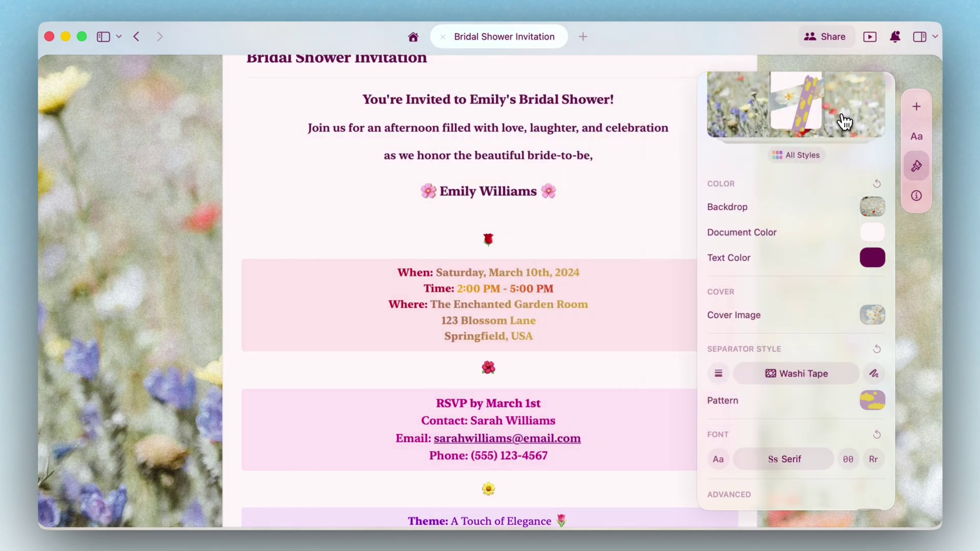
Step: Try the Doodle and plain-line separator styles in the document style settings
click(917, 108)
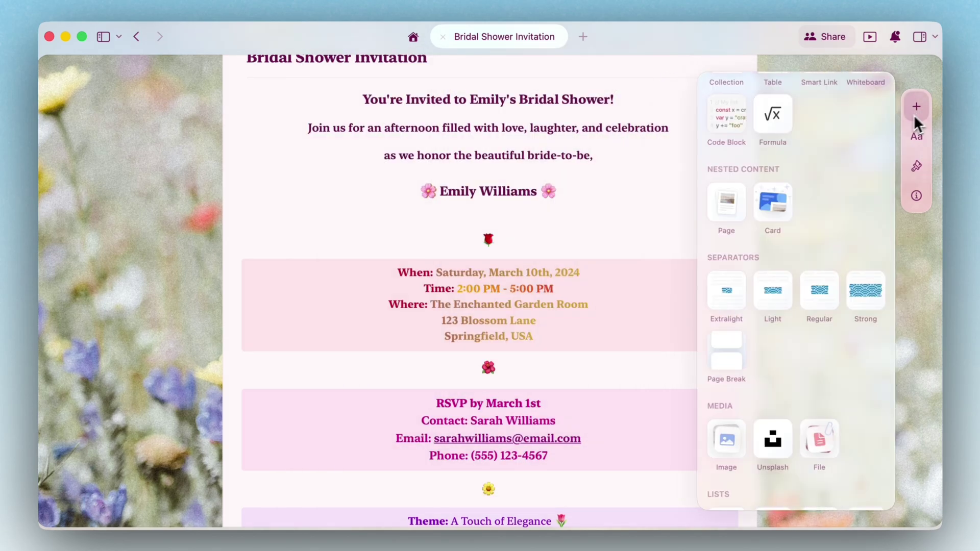
click(917, 169)
click(871, 369)
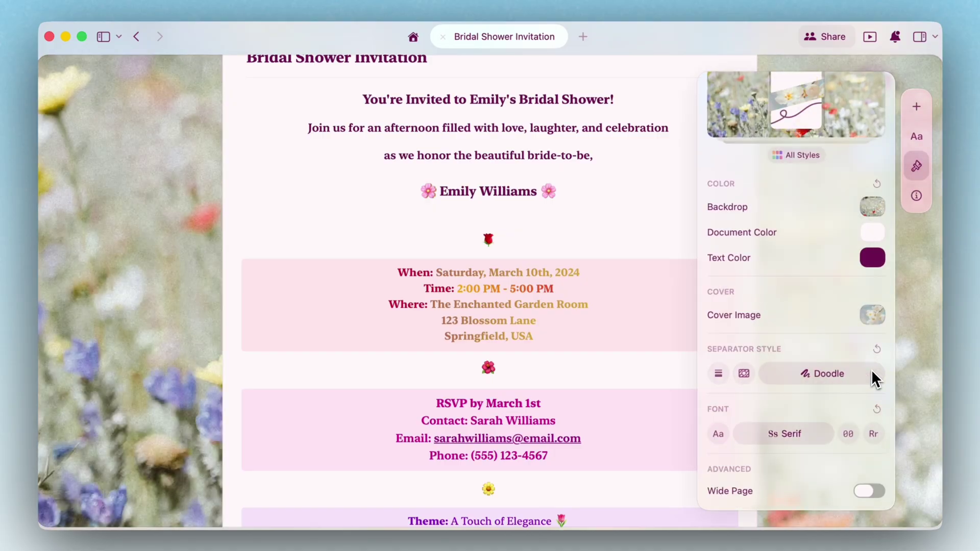
click(723, 377)
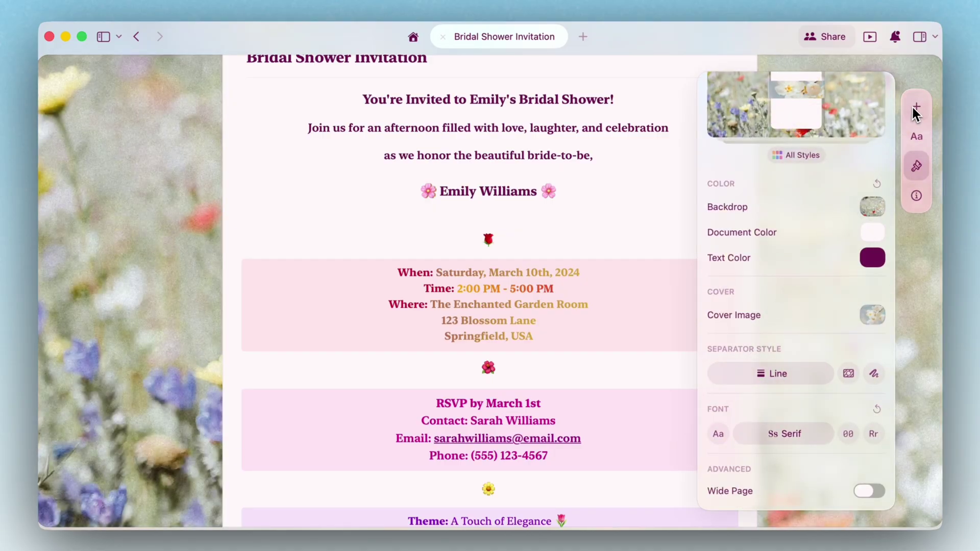
click(916, 109)
drag(866, 290, 665, 217)
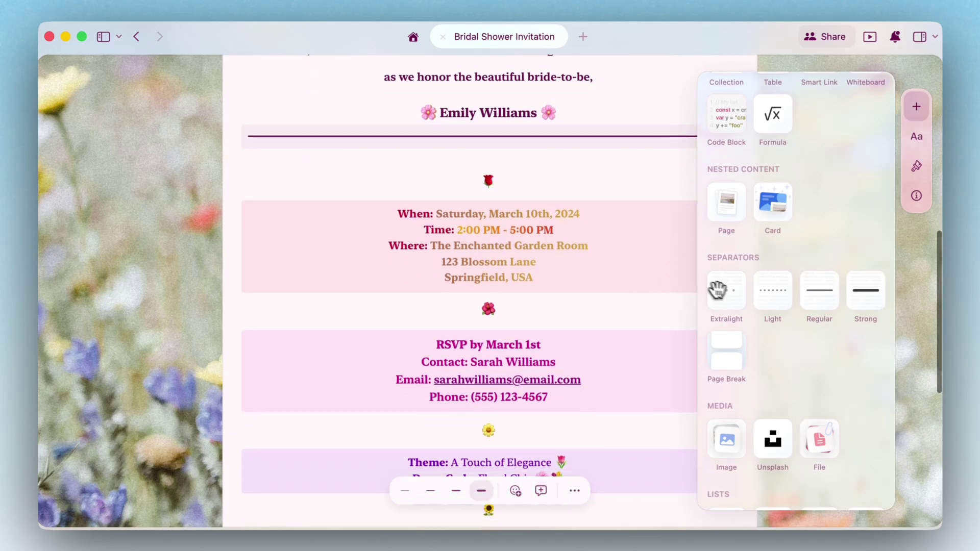
drag(719, 290, 649, 387)
click(911, 166)
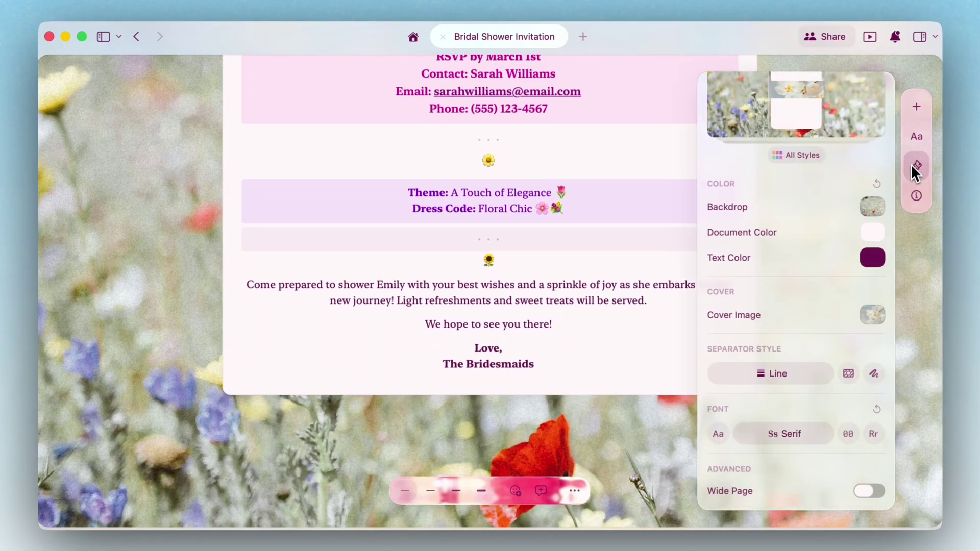
click(871, 375)
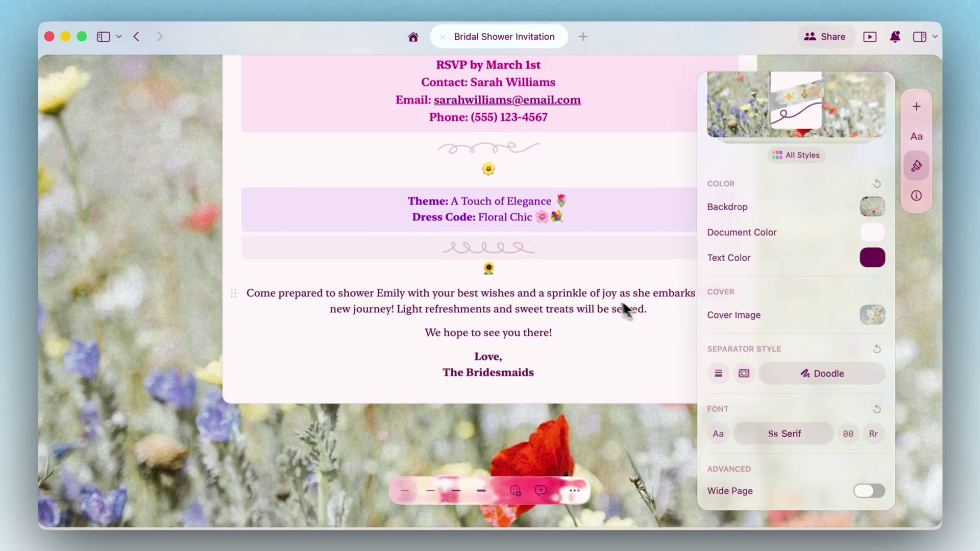
Step: Color the headline 'Emily's Bridal Shower!' orange
scroll(604, 303, up, 10)
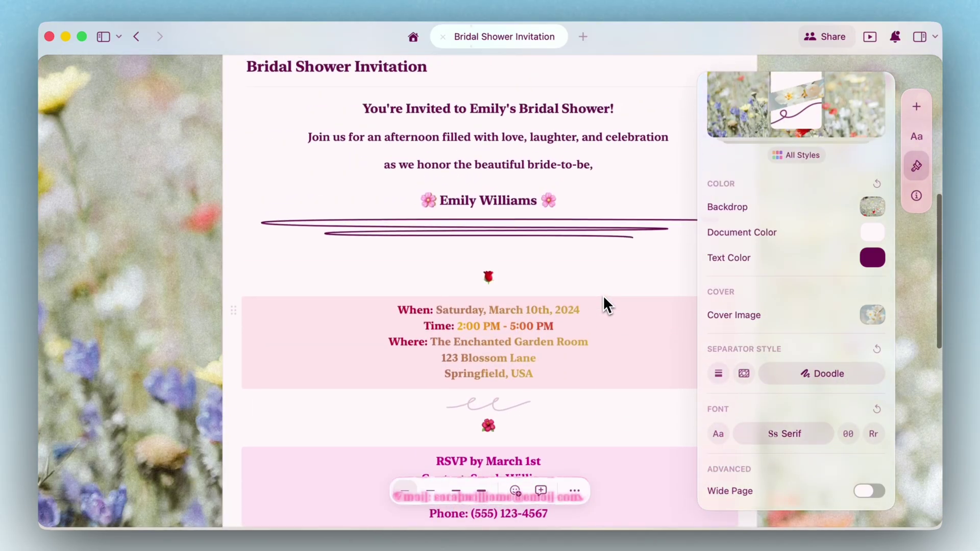
click(620, 107)
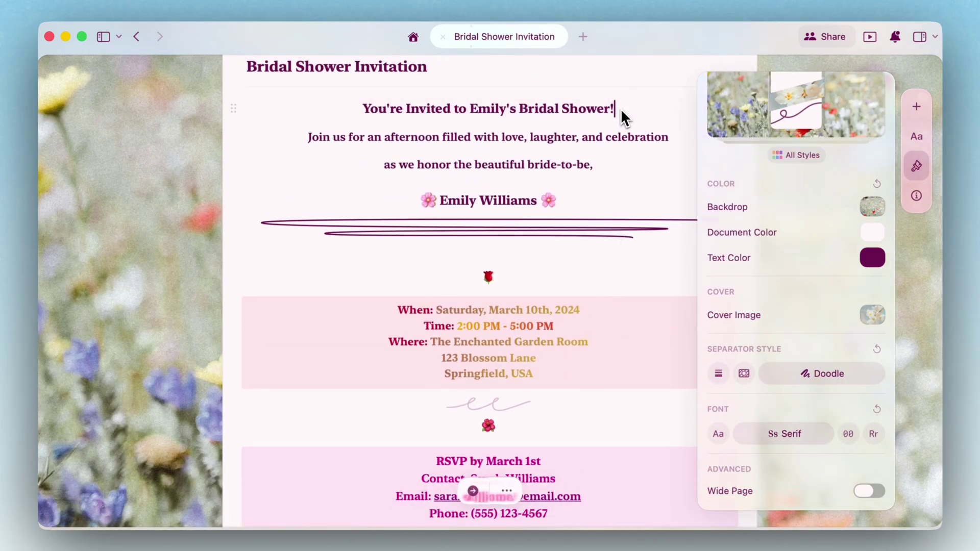
drag(618, 109, 473, 106)
click(429, 81)
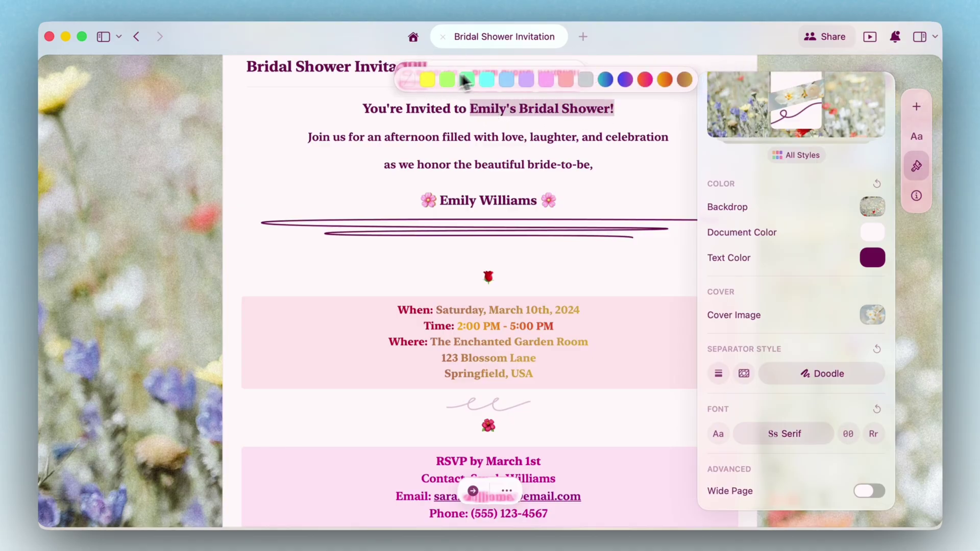
click(665, 80)
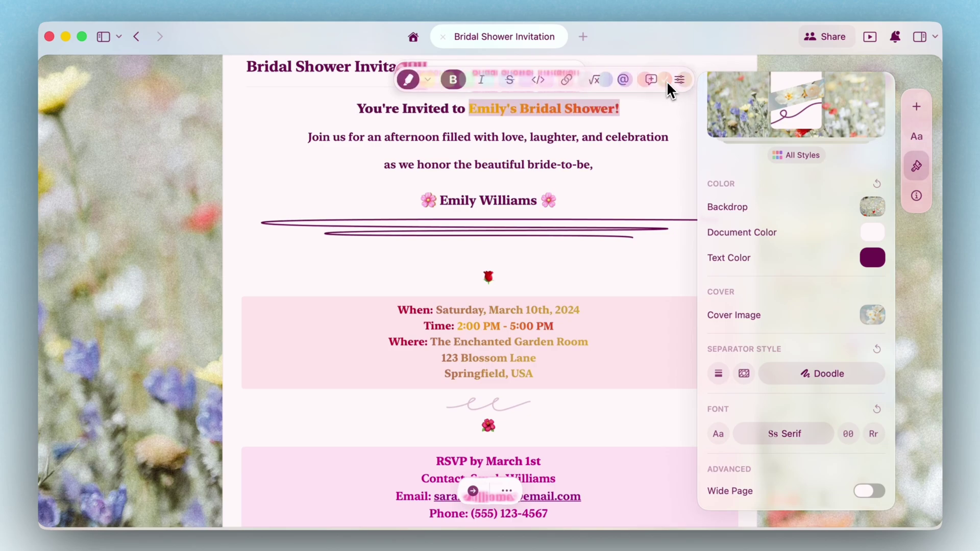
click(538, 200)
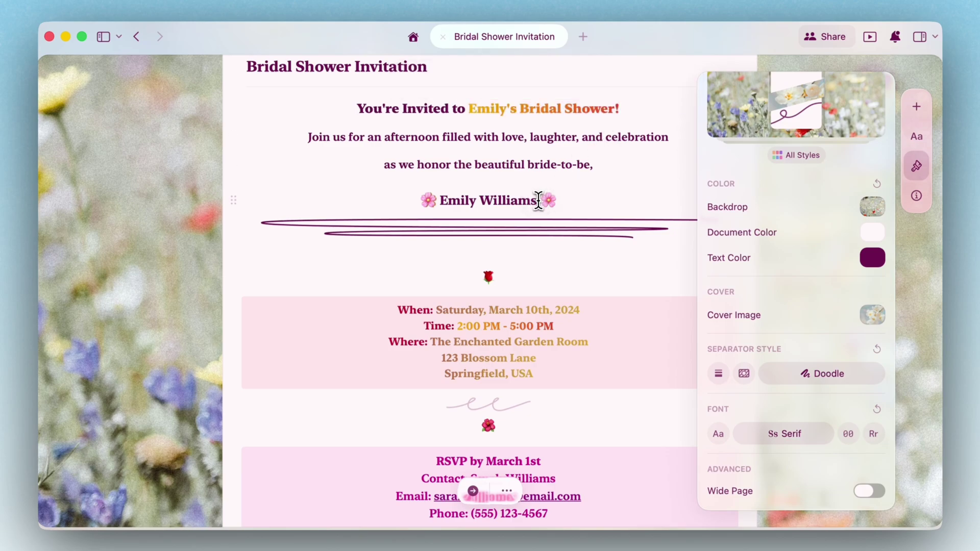
drag(534, 200, 441, 200)
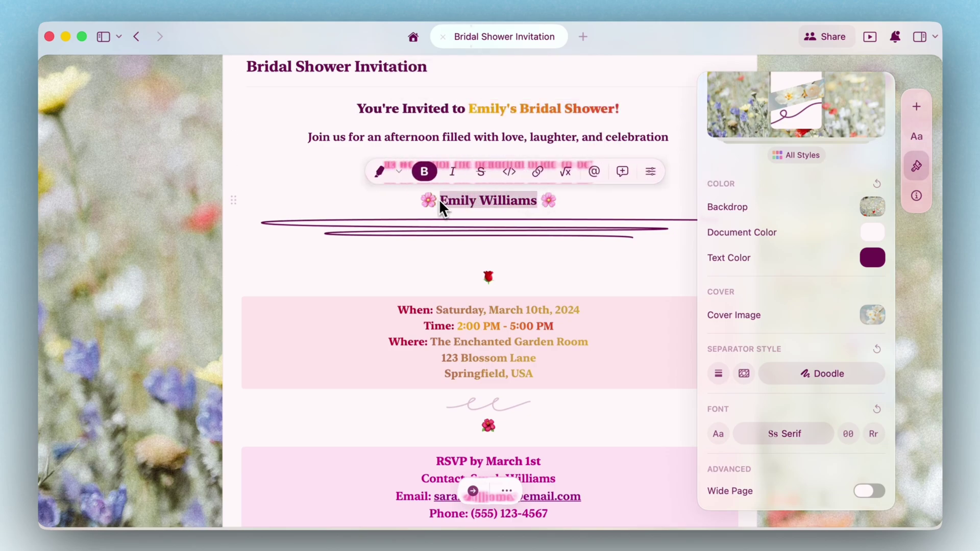
click(403, 175)
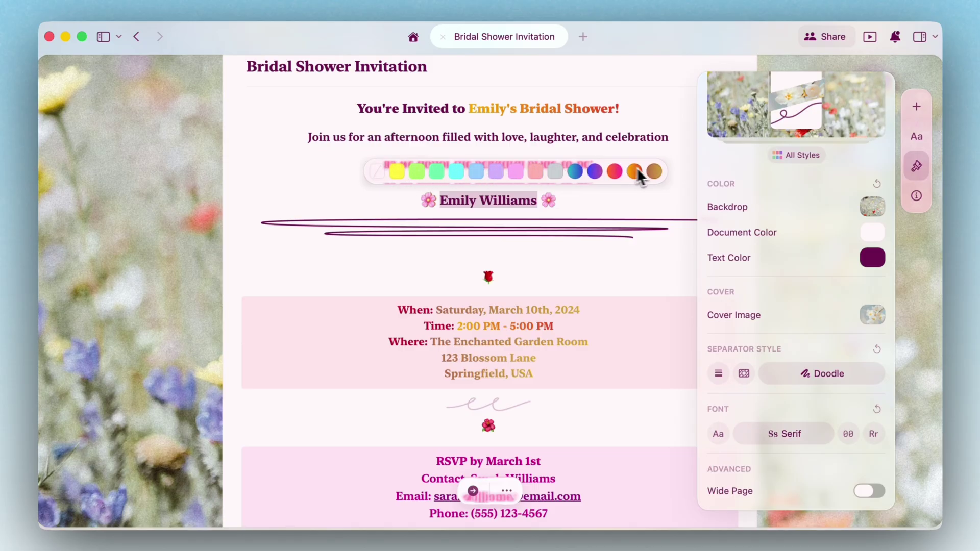
click(654, 172)
click(666, 201)
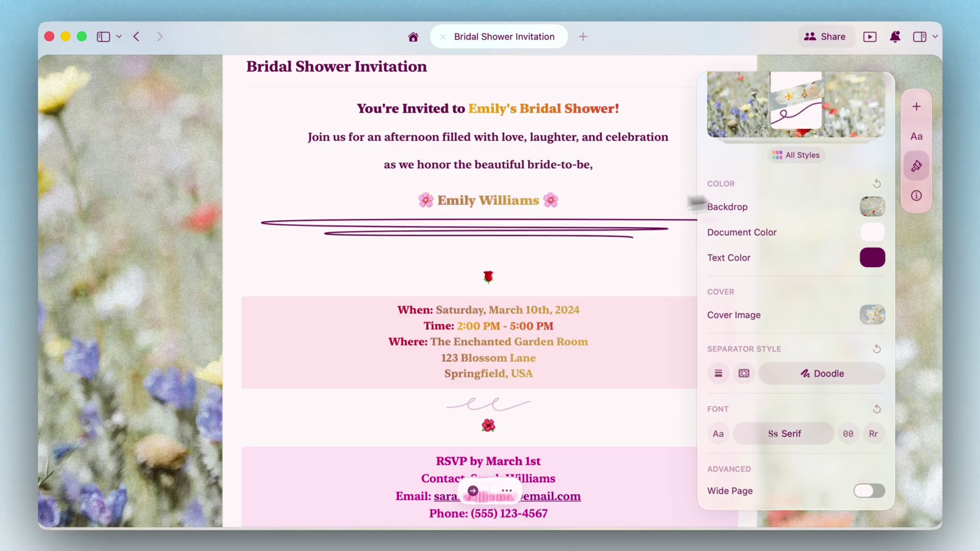
click(917, 171)
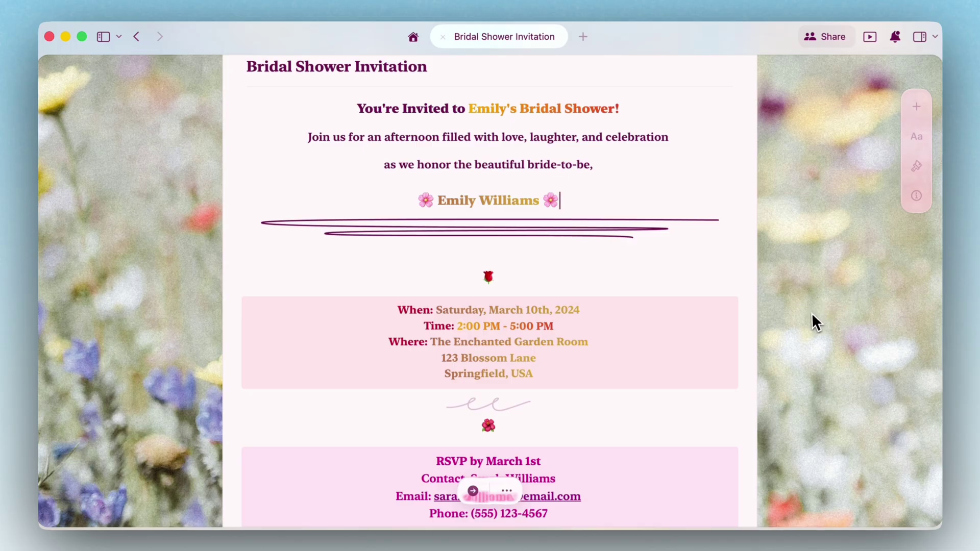
Step: Open the Style Gallery of all saved styles from the document style settings
scroll(811, 316, up, 3)
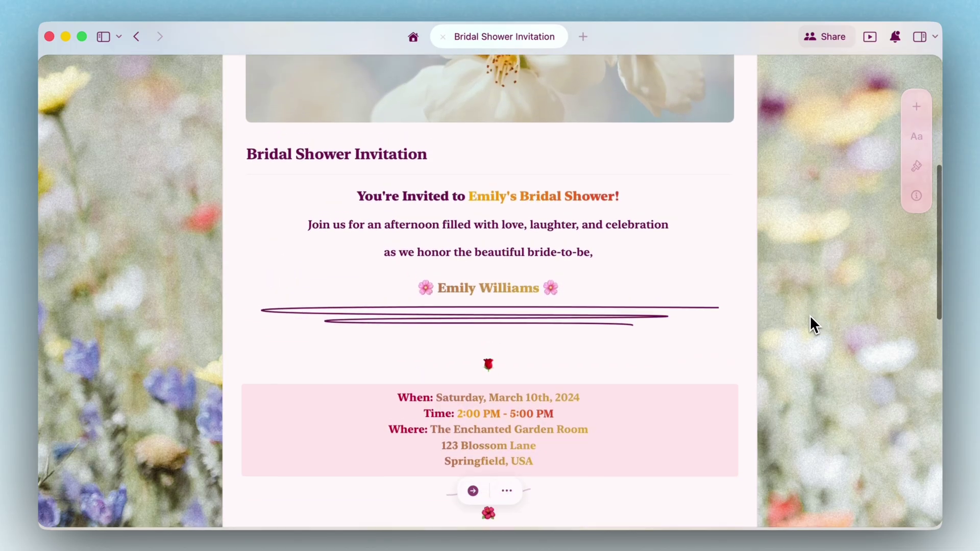
scroll(810, 314, down, 5)
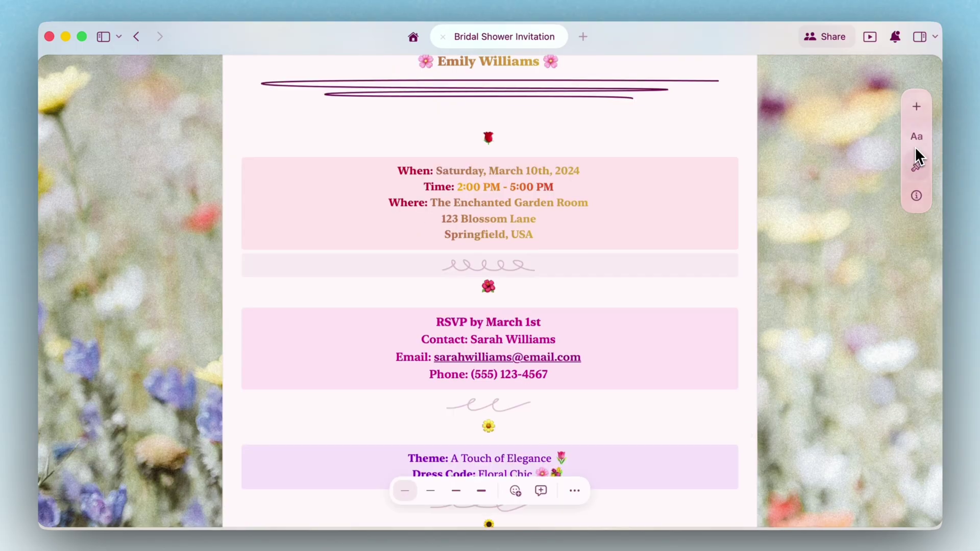
click(916, 145)
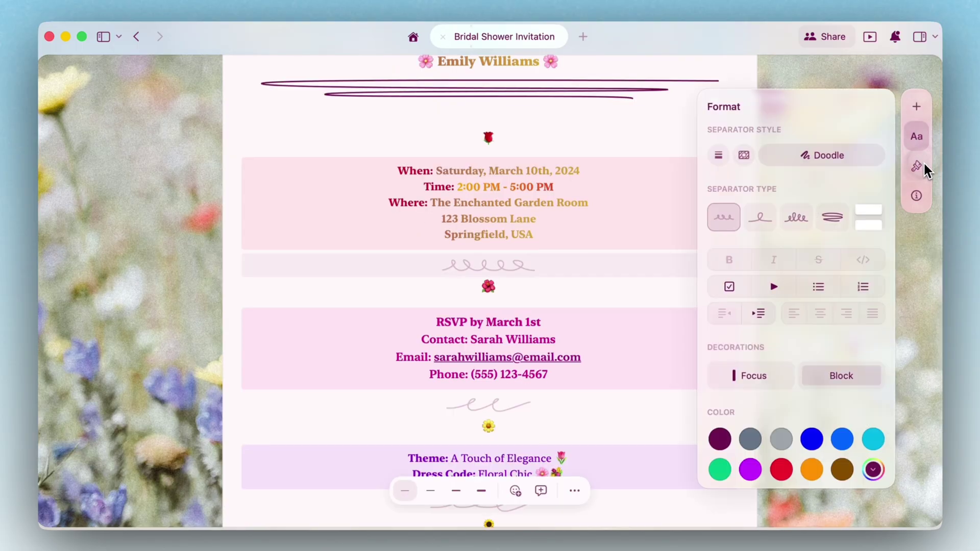
click(922, 161)
click(814, 157)
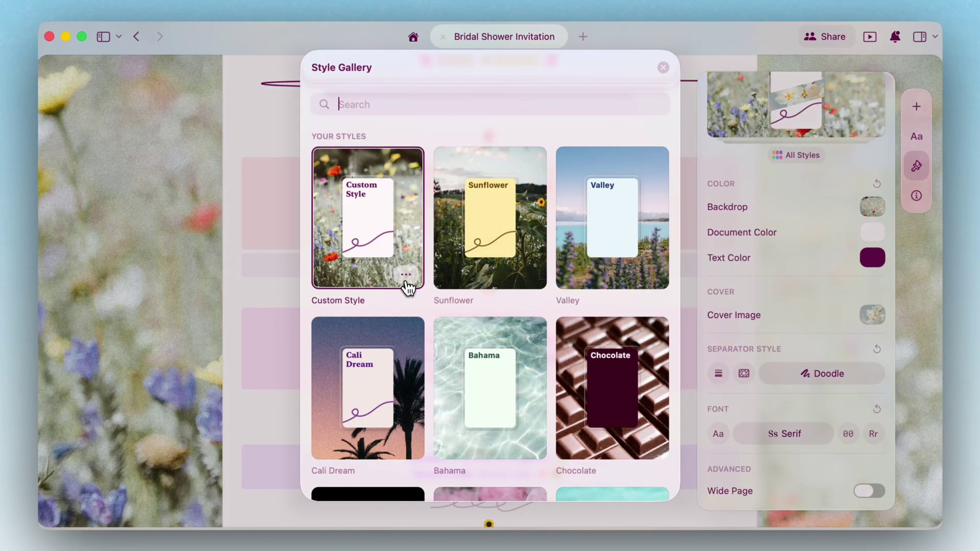
Step: Save the Custom Style card's look as a new style named 'Bridal Shower'
click(406, 279)
click(419, 297)
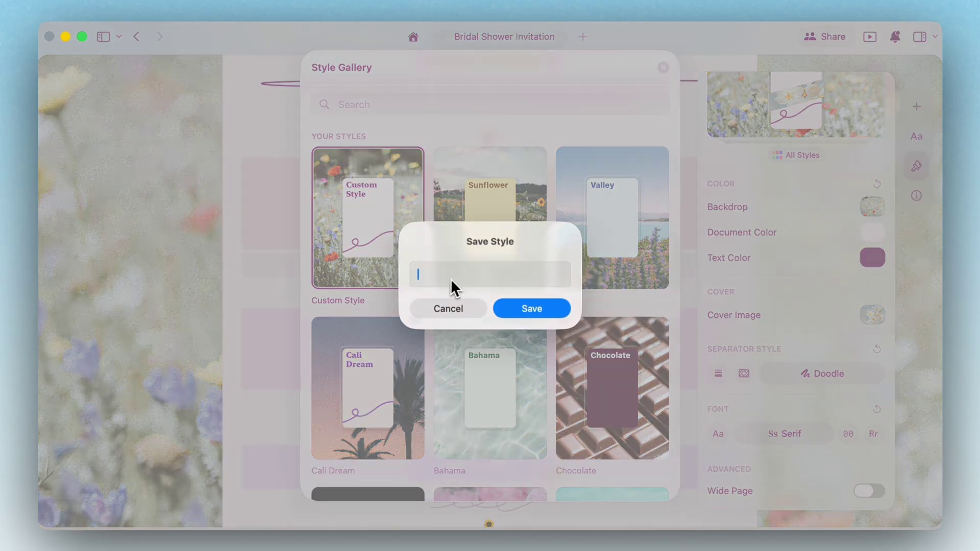
text(Brid)
key(BackSpace)
key(BackSpace)
text(idal S)
click(524, 308)
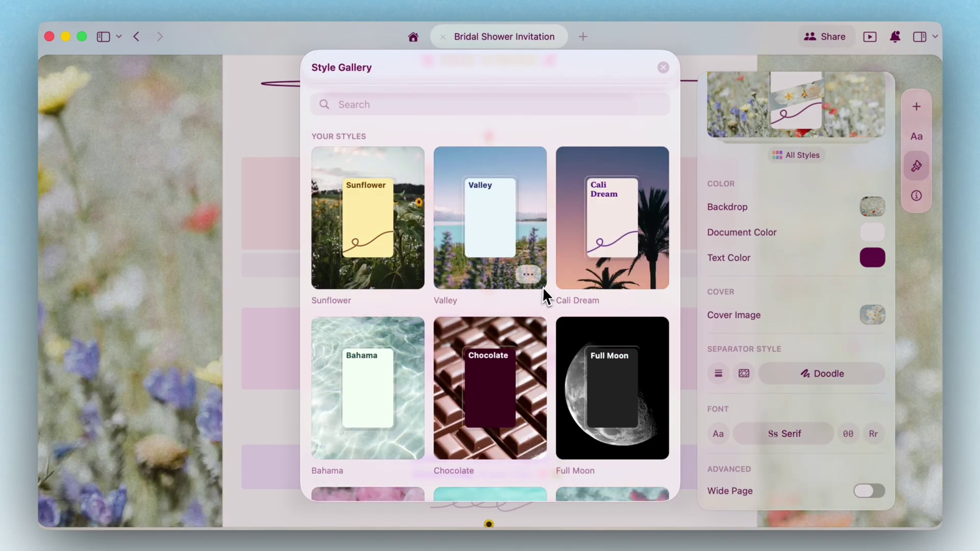
scroll(543, 286, down, 10)
scroll(543, 286, down, 10)
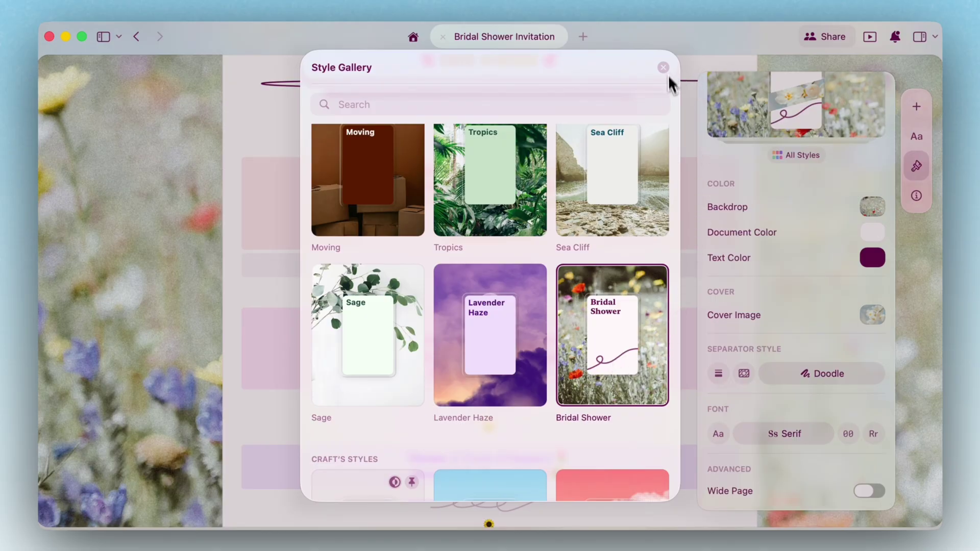
Step: Open the options menu on the Bridal Shower style card
click(650, 391)
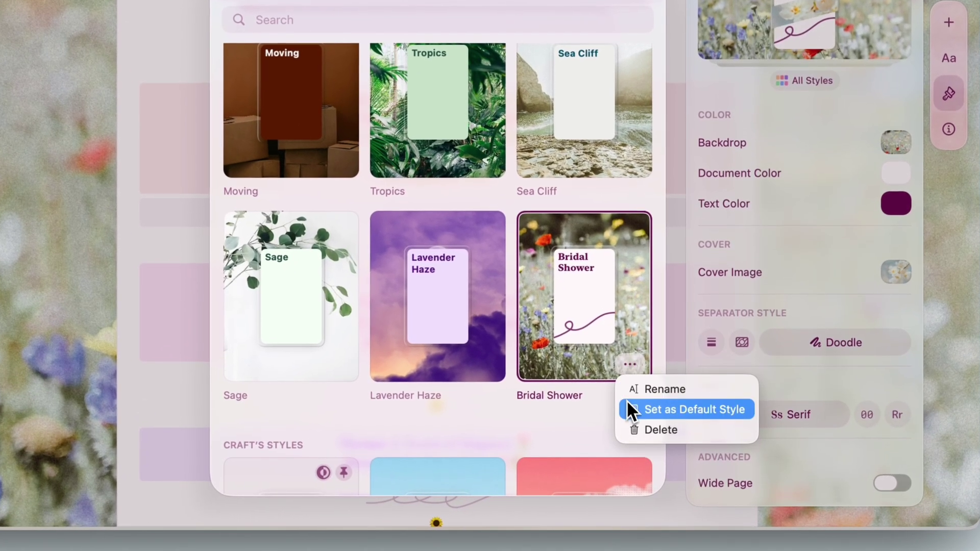